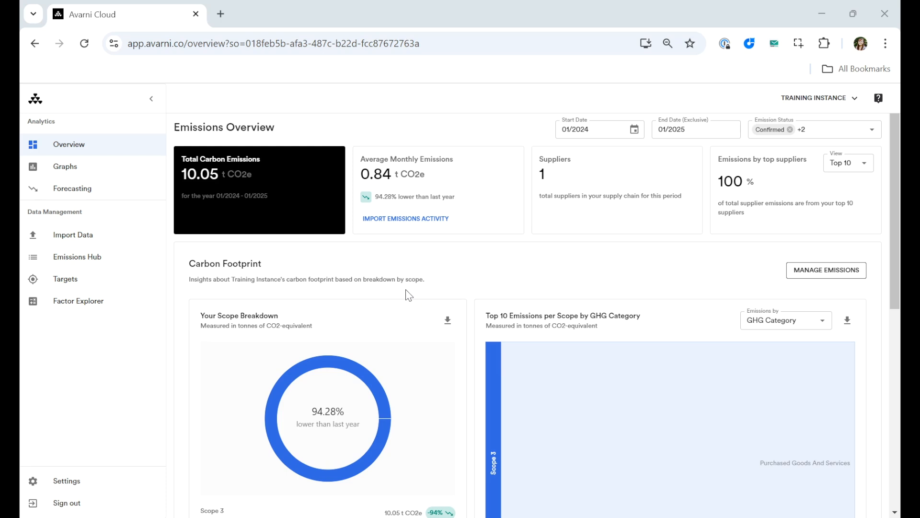
- View all import details of PGS_CG_Data_2023.csv in the imported data list, and close them
{"action": "left_click", "coordinate": [86, 236]}
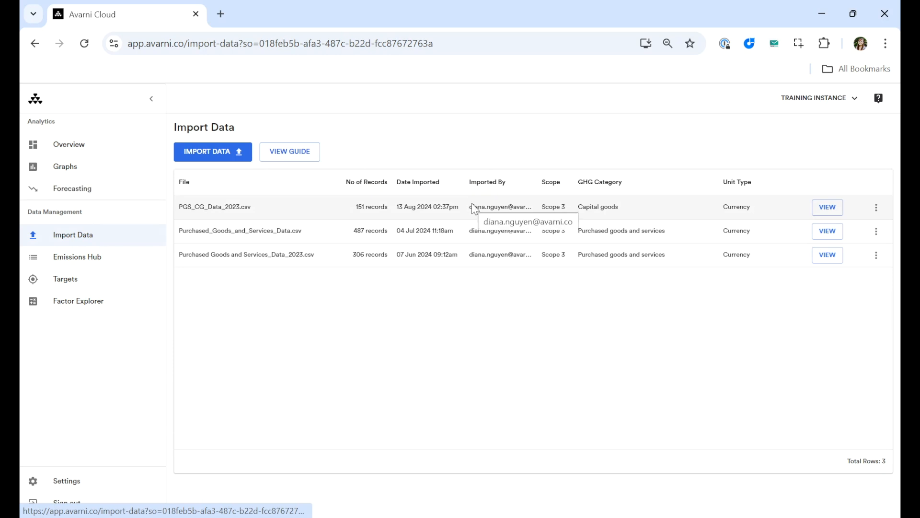
{"action": "left_click", "coordinate": [876, 211]}
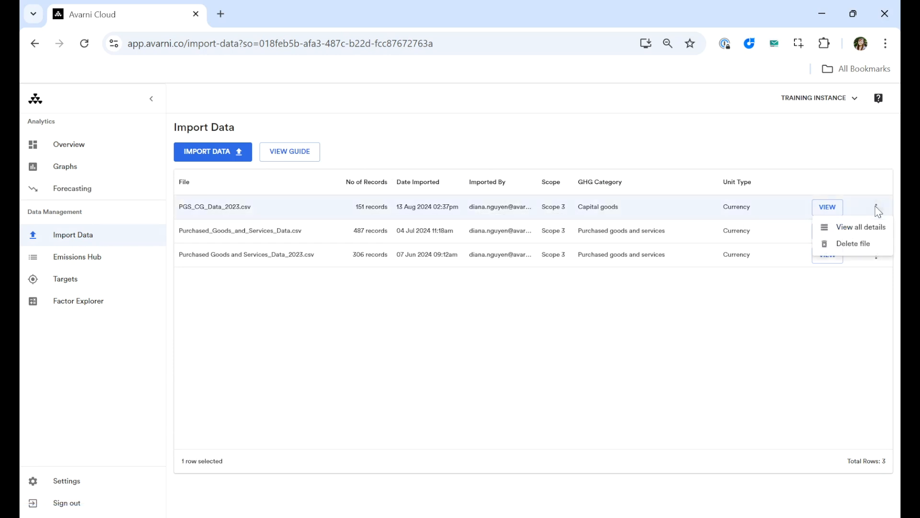
{"action": "left_click", "coordinate": [862, 228]}
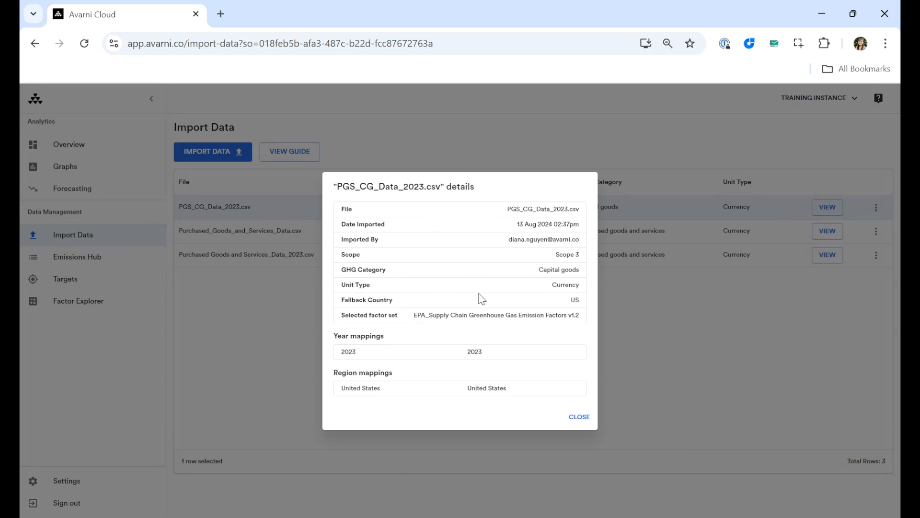
{"action": "left_click", "coordinate": [578, 416]}
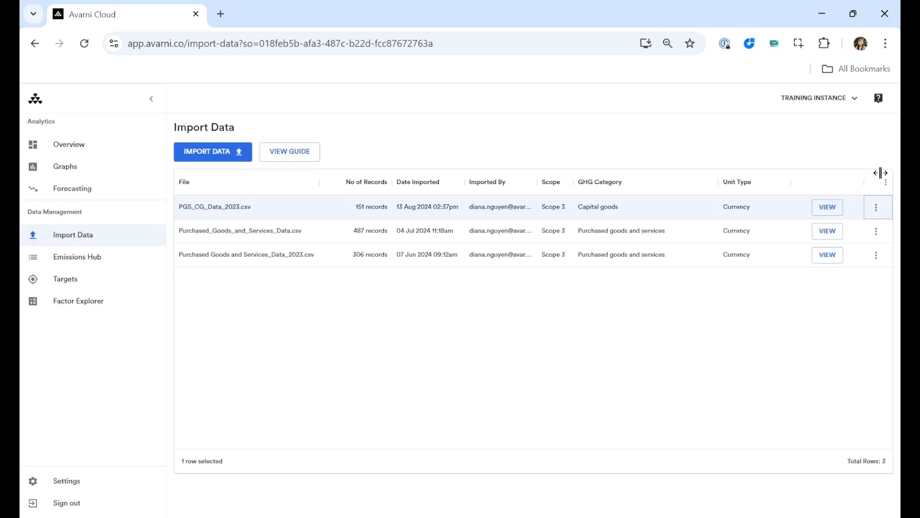
- Open the activity records of the imported file PGS_CG_Data_2023.csv for review
{"action": "left_click", "coordinate": [879, 206]}
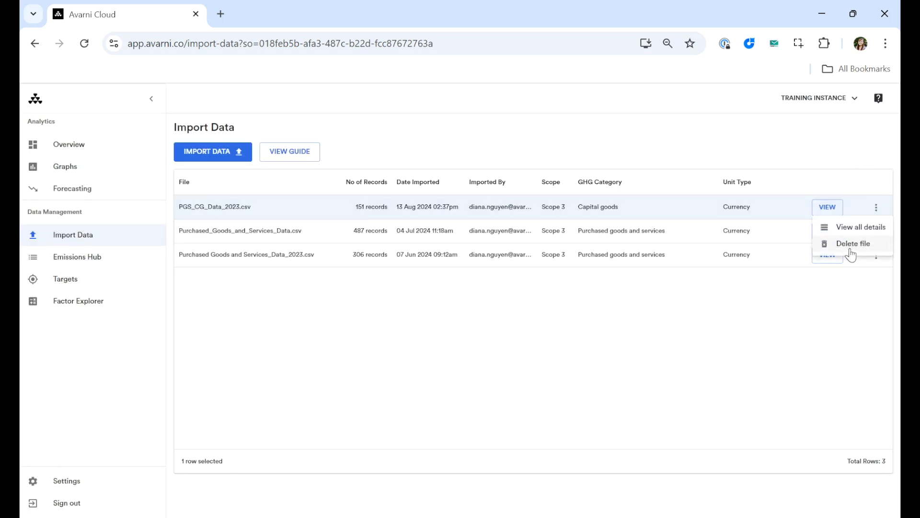
{"action": "left_click", "coordinate": [533, 397]}
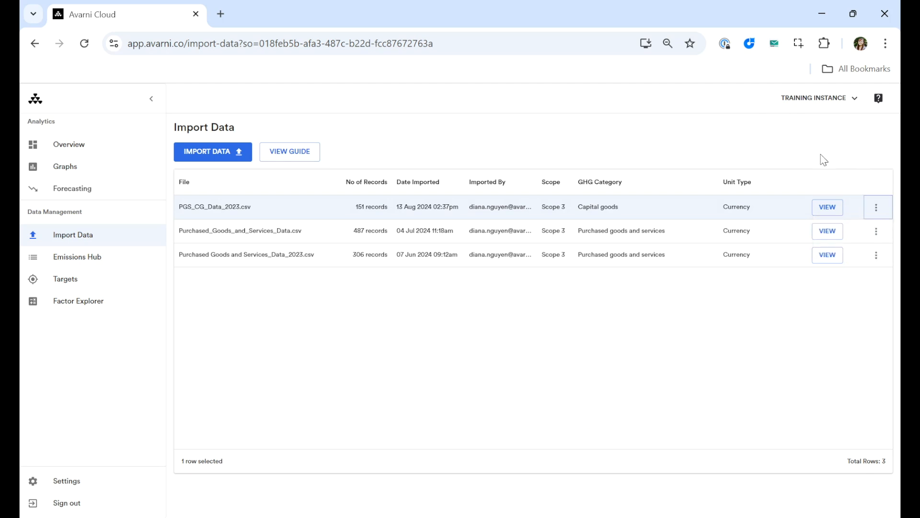
{"action": "left_click", "coordinate": [831, 209]}
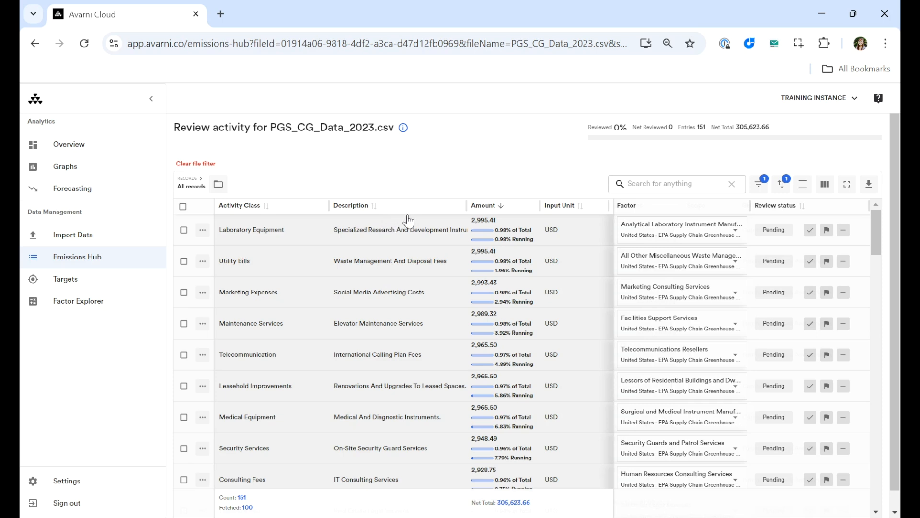
- Examine the columns of the activity records, from description and amount through emissions, GHG category and supplier to cost centre and supplier code
{"action": "scroll", "coordinate": [456, 230], "scroll_direction": "right", "scroll_amount": 1}
{"action": "scroll", "coordinate": [456, 230], "scroll_direction": "right", "scroll_amount": 3}
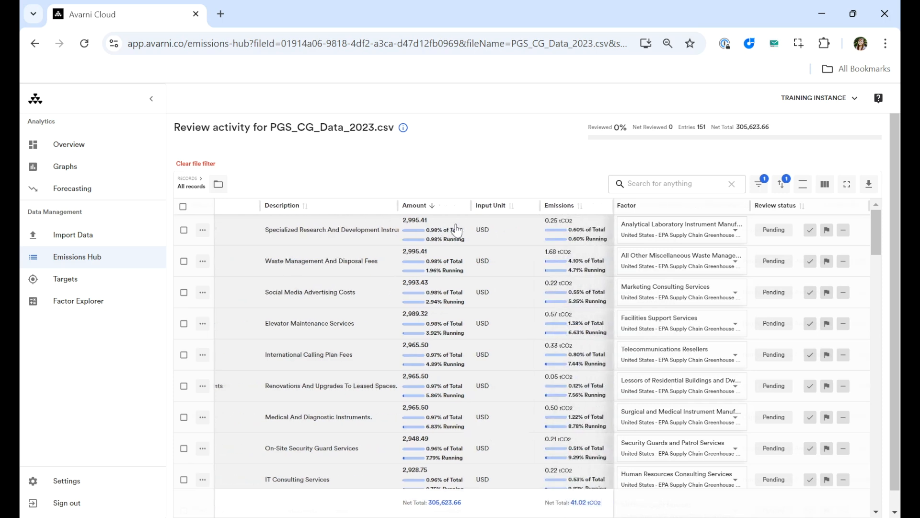
{"action": "scroll", "coordinate": [519, 229], "scroll_direction": "right", "scroll_amount": 5}
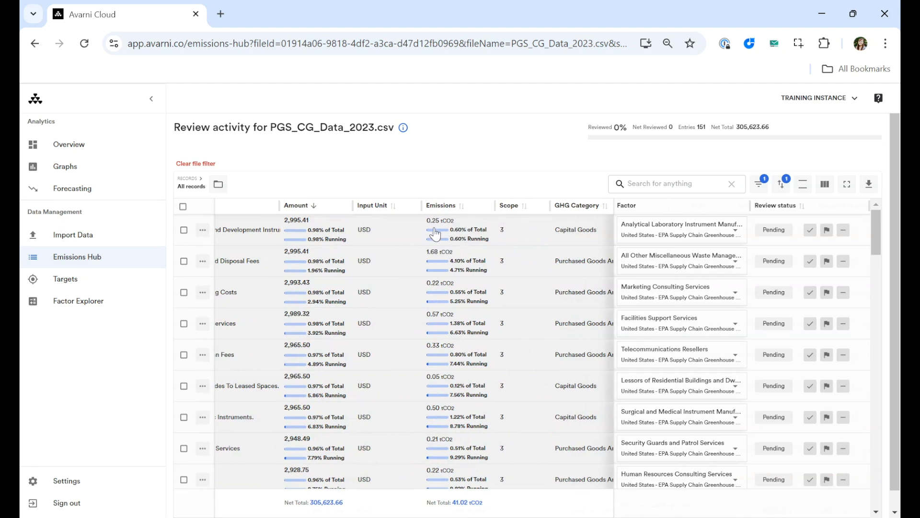
{"action": "scroll", "coordinate": [540, 241], "scroll_direction": "right", "scroll_amount": 4}
{"action": "scroll", "coordinate": [542, 242], "scroll_direction": "right", "scroll_amount": 7}
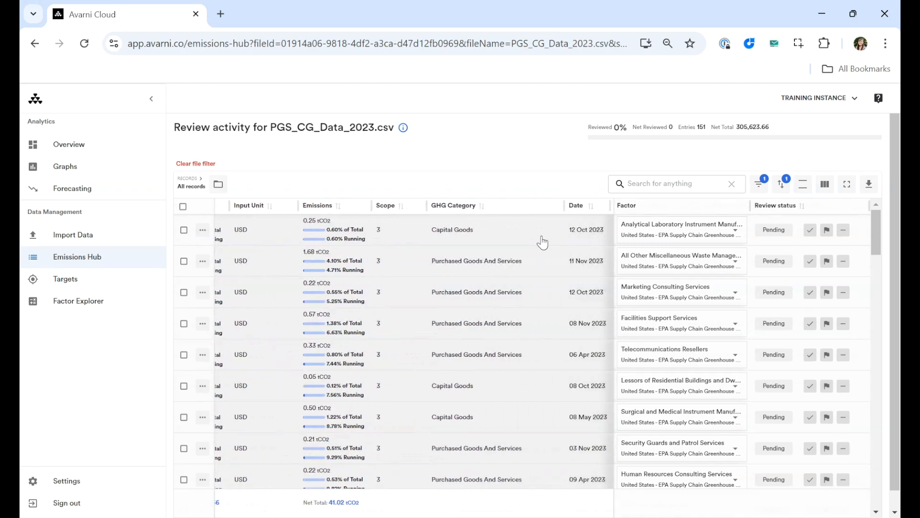
{"action": "scroll", "coordinate": [542, 242], "scroll_direction": "right", "scroll_amount": 4}
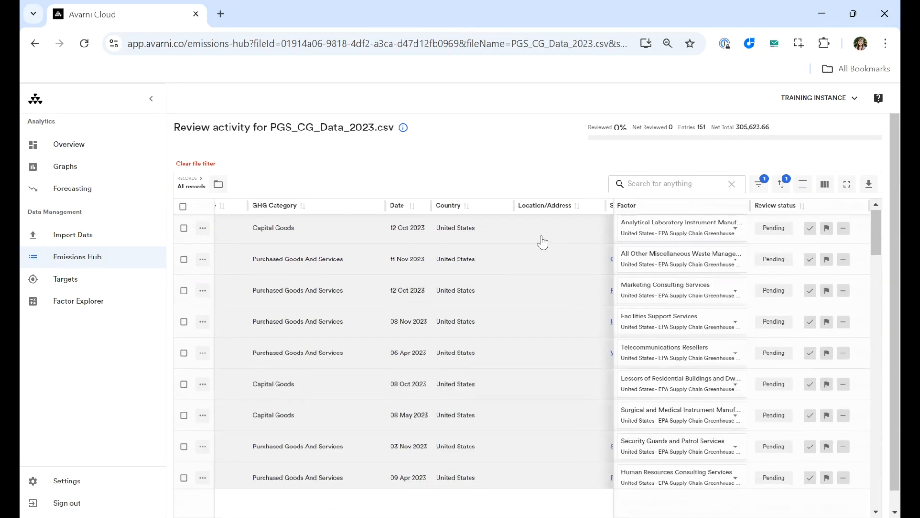
{"action": "scroll", "coordinate": [542, 242], "scroll_direction": "right", "scroll_amount": 3}
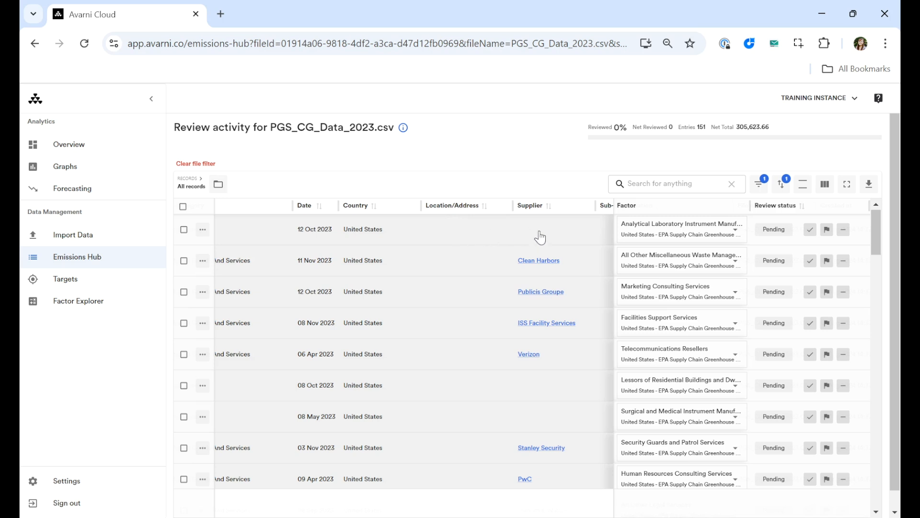
{"action": "scroll", "coordinate": [539, 237], "scroll_direction": "right", "scroll_amount": 3}
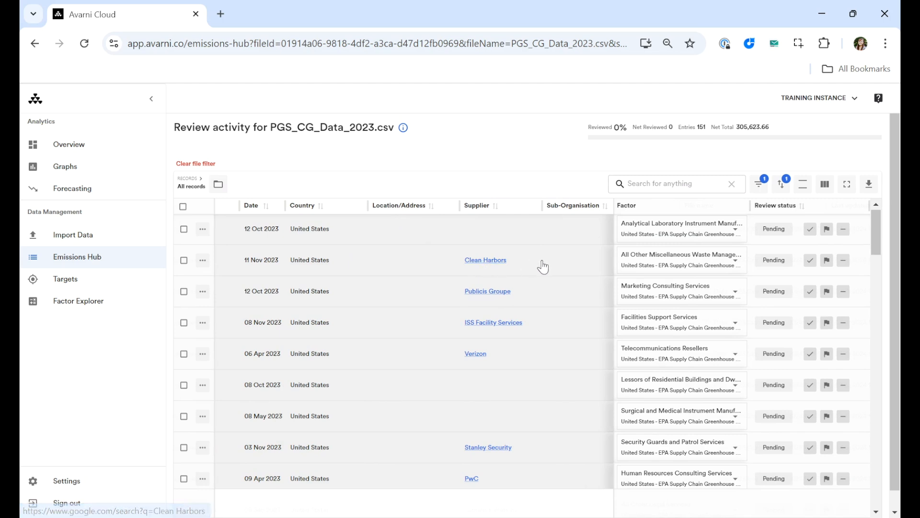
{"action": "scroll", "coordinate": [541, 266], "scroll_direction": "right", "scroll_amount": 6}
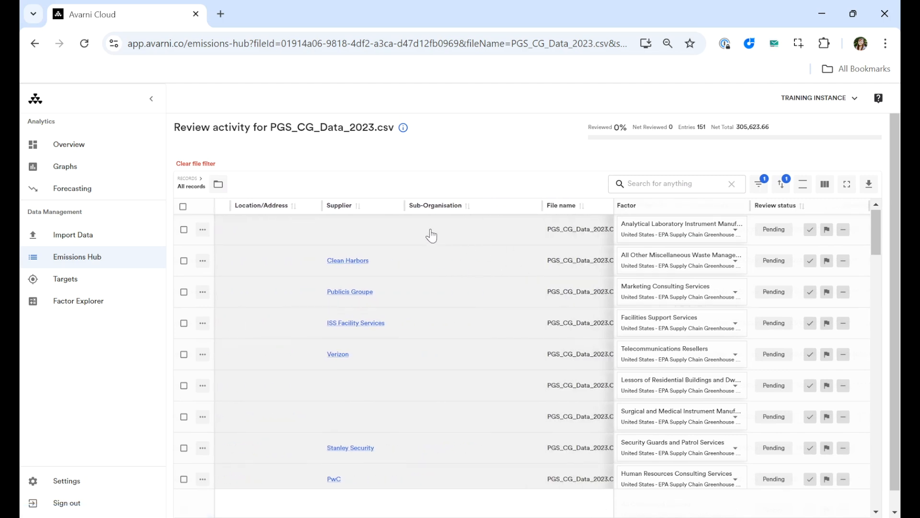
{"action": "scroll", "coordinate": [499, 254], "scroll_direction": "right", "scroll_amount": 9}
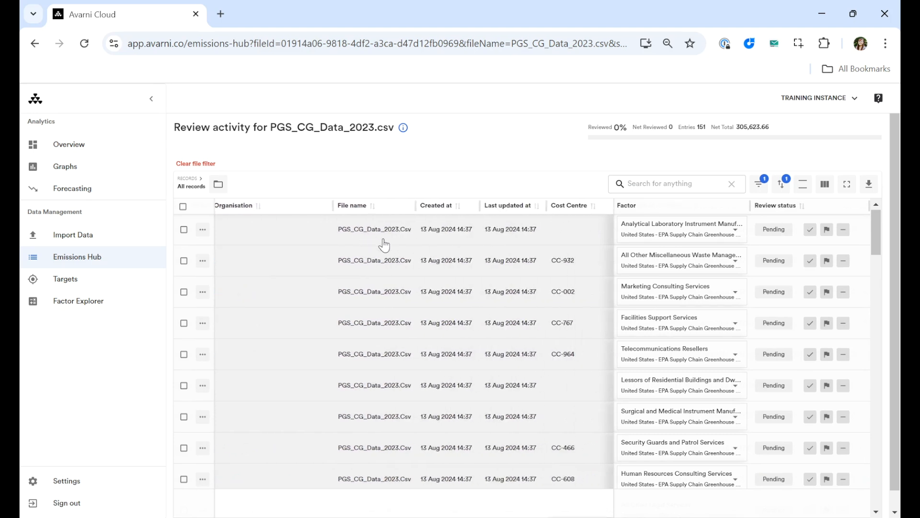
{"action": "scroll", "coordinate": [468, 240], "scroll_direction": "right", "scroll_amount": 4}
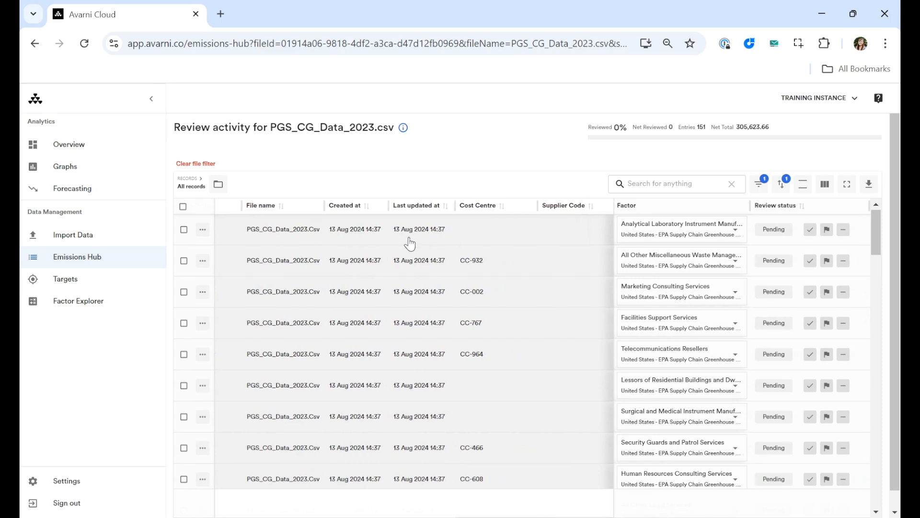
{"action": "scroll", "coordinate": [410, 243], "scroll_direction": "right", "scroll_amount": 1}
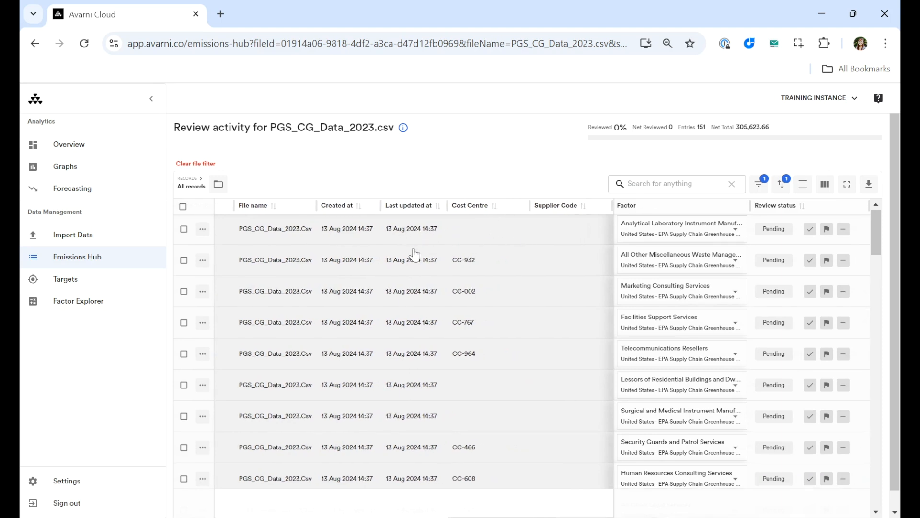
{"action": "scroll", "coordinate": [415, 254], "scroll_direction": "right", "scroll_amount": 10}
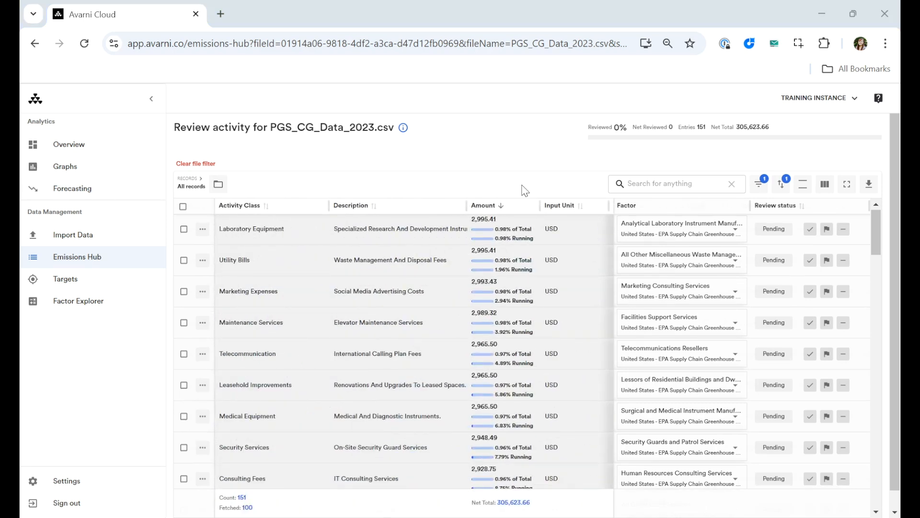
- Inspect the editable fields and factor search of the Laboratory Equipment record, leaving without saving
{"action": "left_click", "coordinate": [203, 229]}
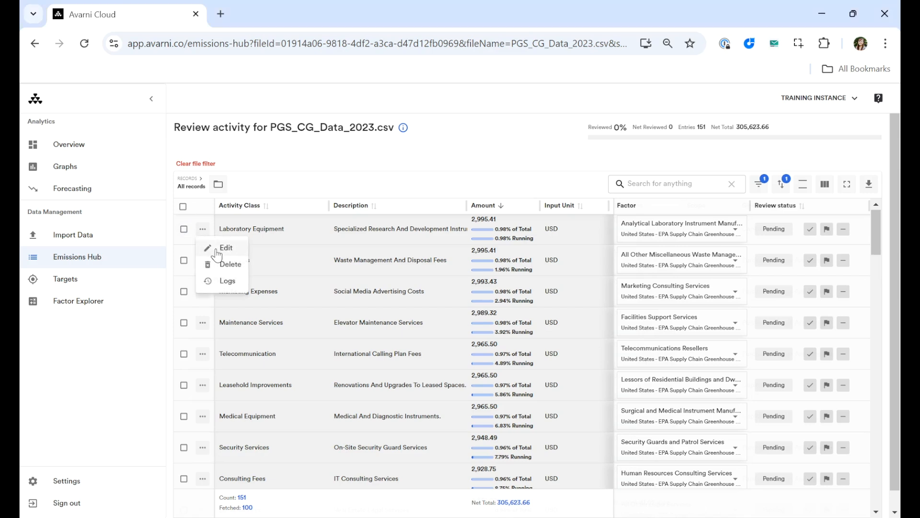
{"action": "left_click", "coordinate": [223, 248]}
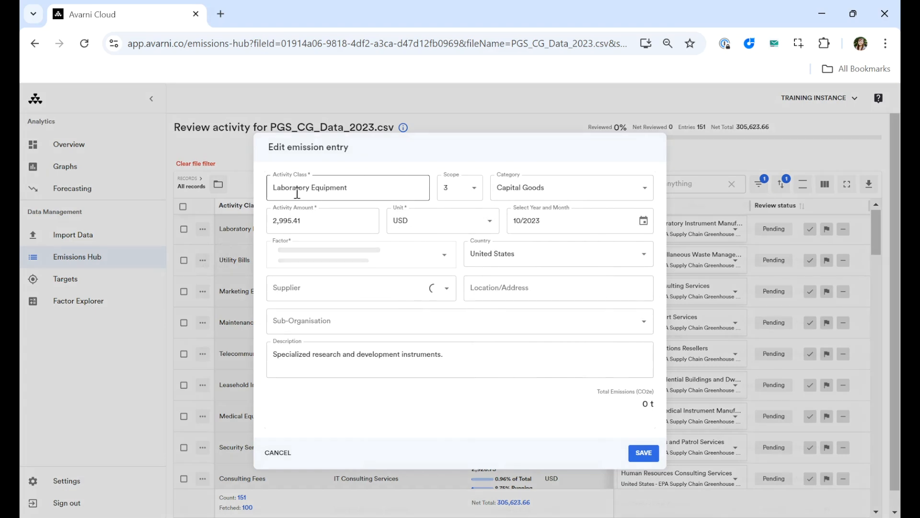
{"action": "left_click", "coordinate": [372, 187]}
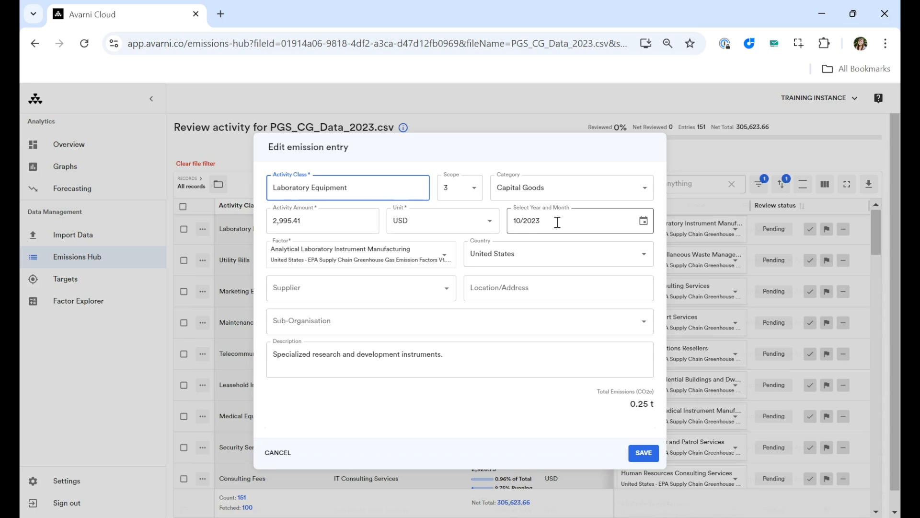
{"action": "left_click", "coordinate": [444, 256]}
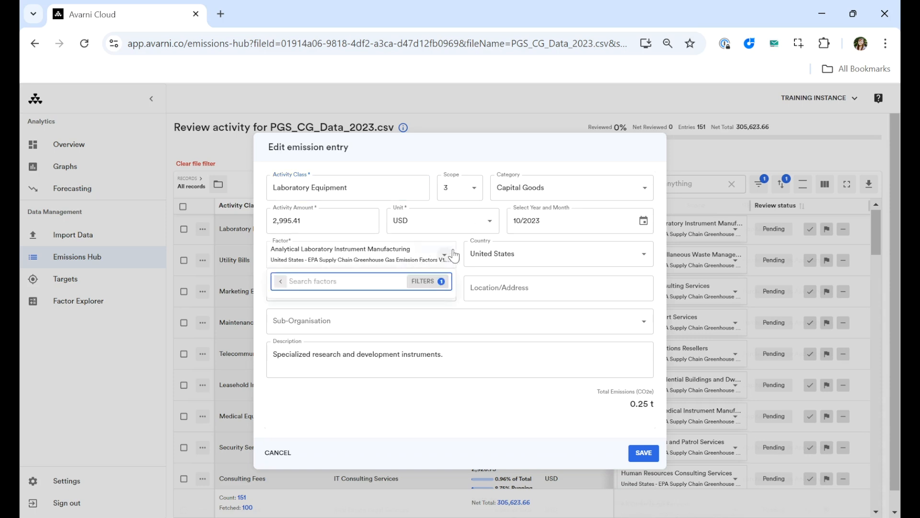
{"action": "left_click", "coordinate": [460, 244]}
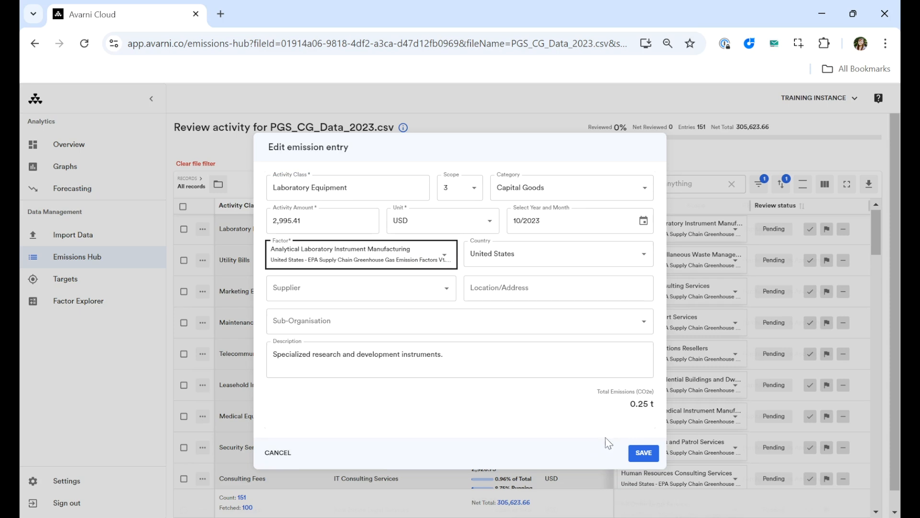
{"action": "left_click", "coordinate": [276, 453]}
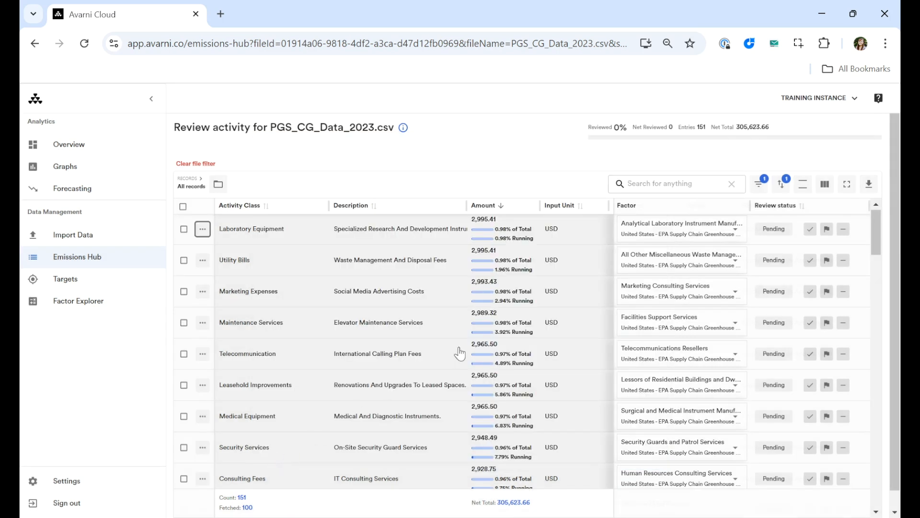
{"action": "left_click", "coordinate": [202, 230]}
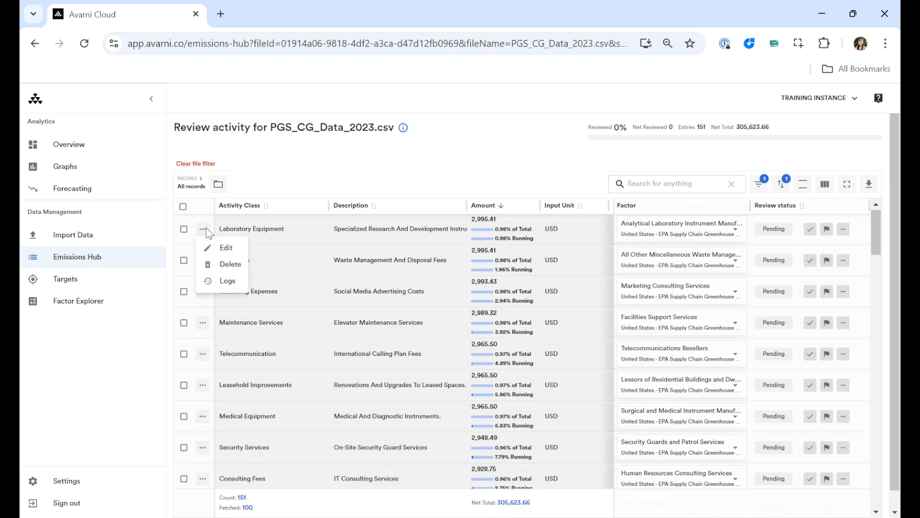
{"action": "left_click", "coordinate": [217, 269]}
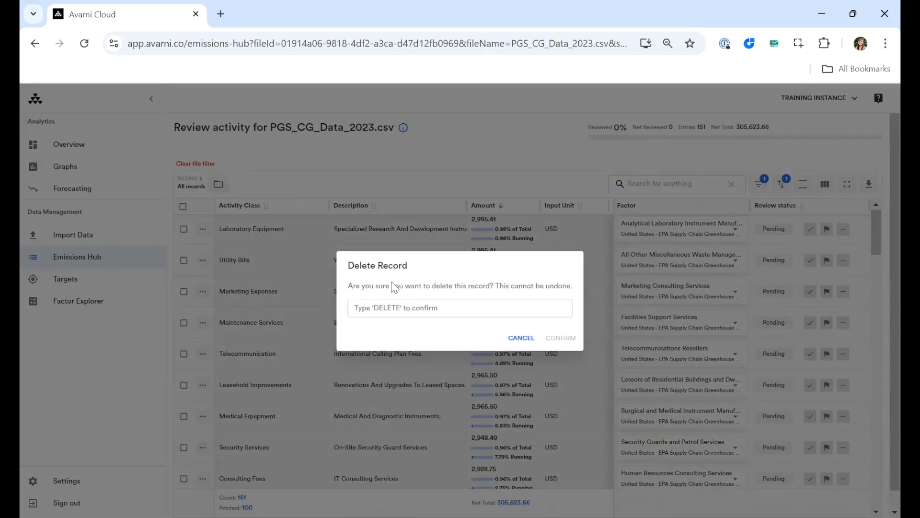
{"action": "left_click", "coordinate": [410, 307]}
{"action": "type", "text": "DELETE"}
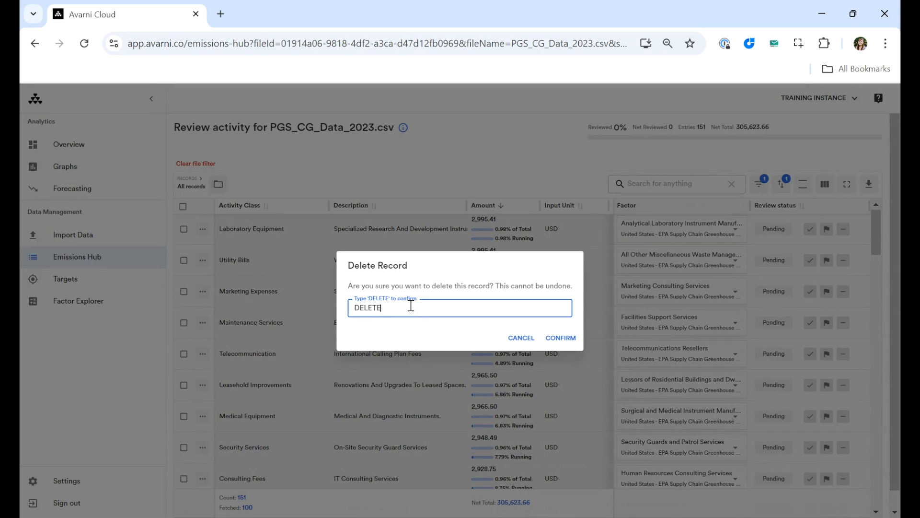
{"action": "left_click", "coordinate": [521, 341]}
- View the change logs of the Laboratory Equipment record, and close them
{"action": "left_click", "coordinate": [209, 231]}
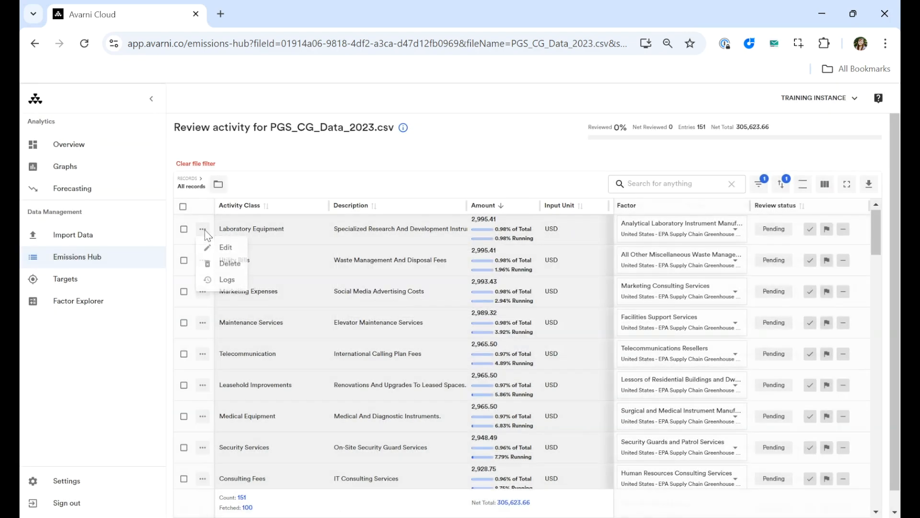
{"action": "left_click", "coordinate": [226, 281]}
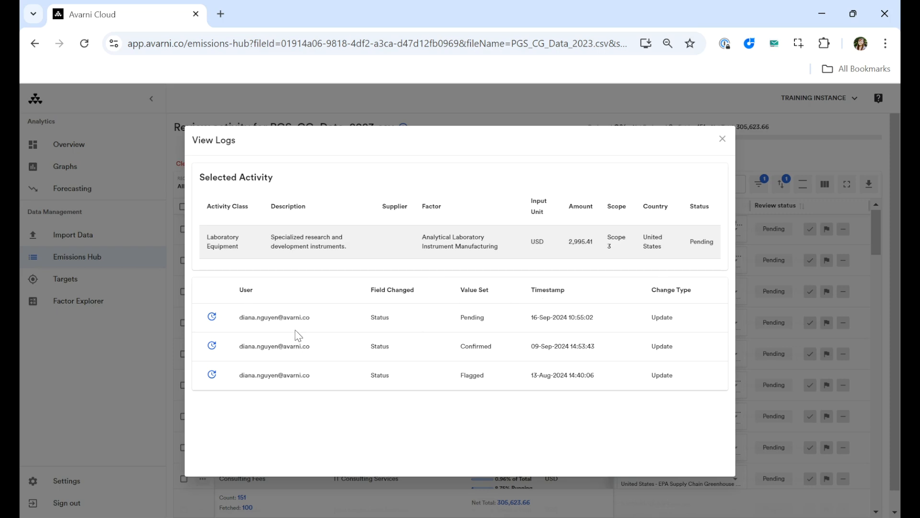
{"action": "left_click", "coordinate": [722, 139]}
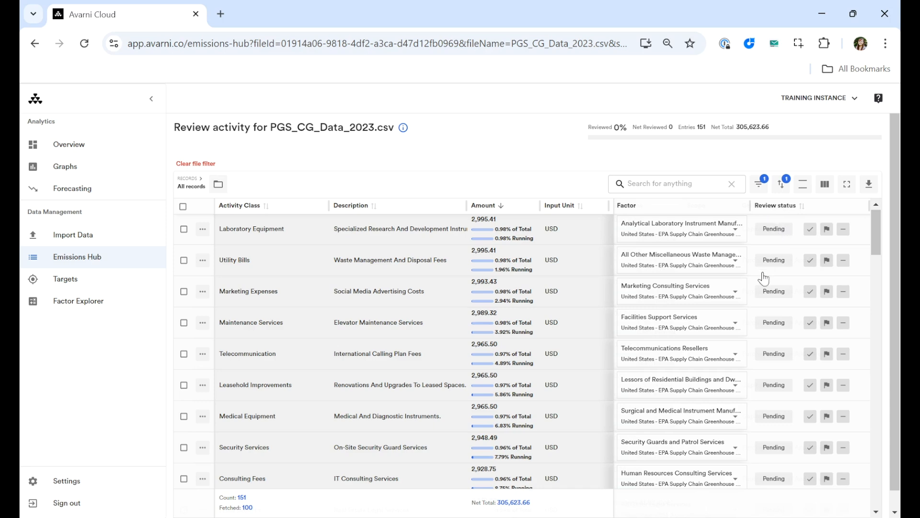
- Set the Laboratory Equipment record's review status to Confirmed, change it to Flagged, and finally to Excluded
{"action": "scroll", "coordinate": [775, 323], "scroll_direction": "down", "scroll_amount": 3}
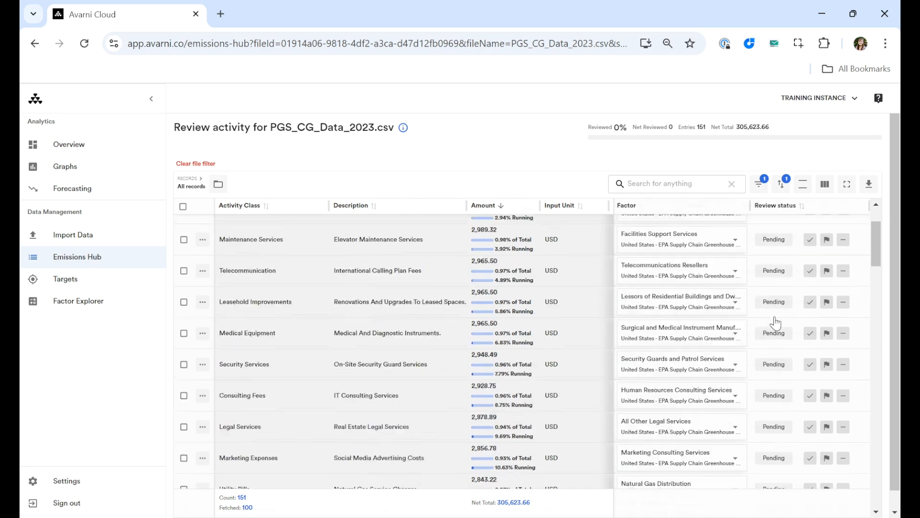
{"action": "scroll", "coordinate": [773, 322], "scroll_direction": "up", "scroll_amount": 3}
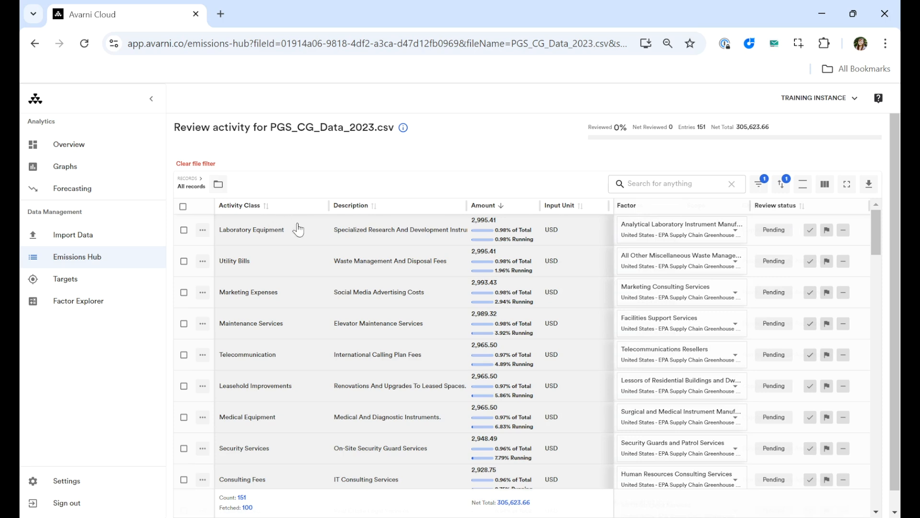
{"action": "left_click", "coordinate": [811, 232]}
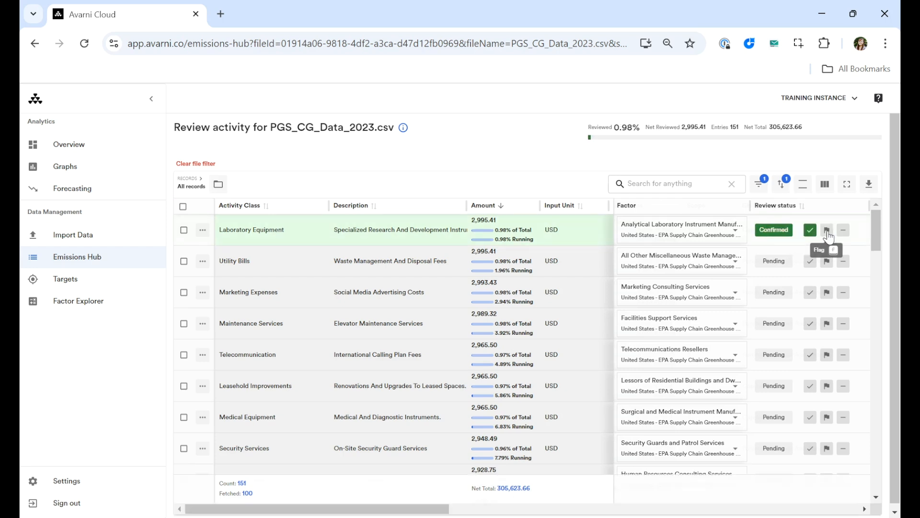
{"action": "left_click", "coordinate": [827, 233]}
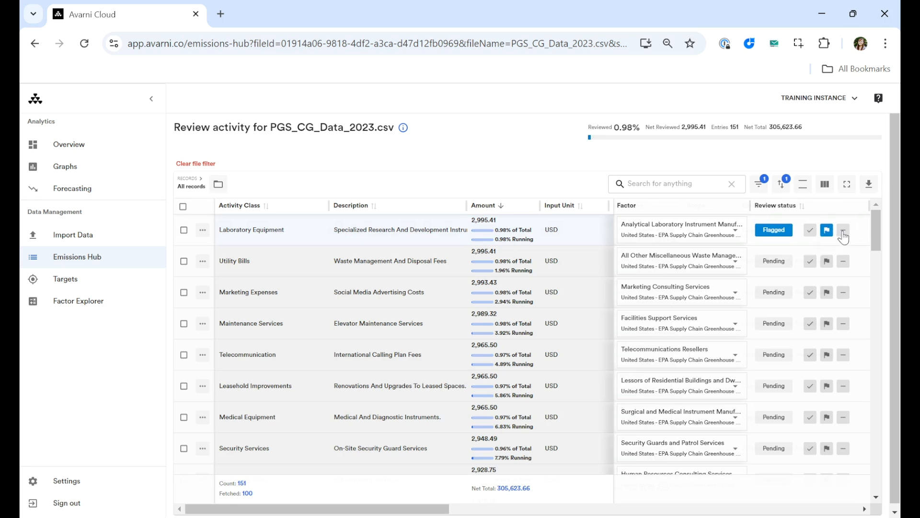
{"action": "left_click", "coordinate": [843, 230]}
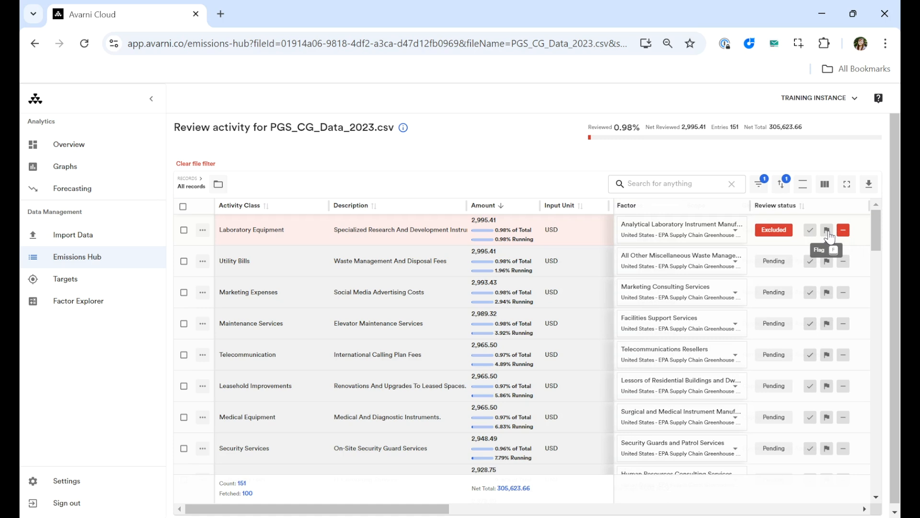
- Set the review status of Laboratory Equipment to Flagged, the first Utility Bills record to Excluded, and the first Marketing Expenses record to Confirmed
{"action": "left_click", "coordinate": [827, 231]}
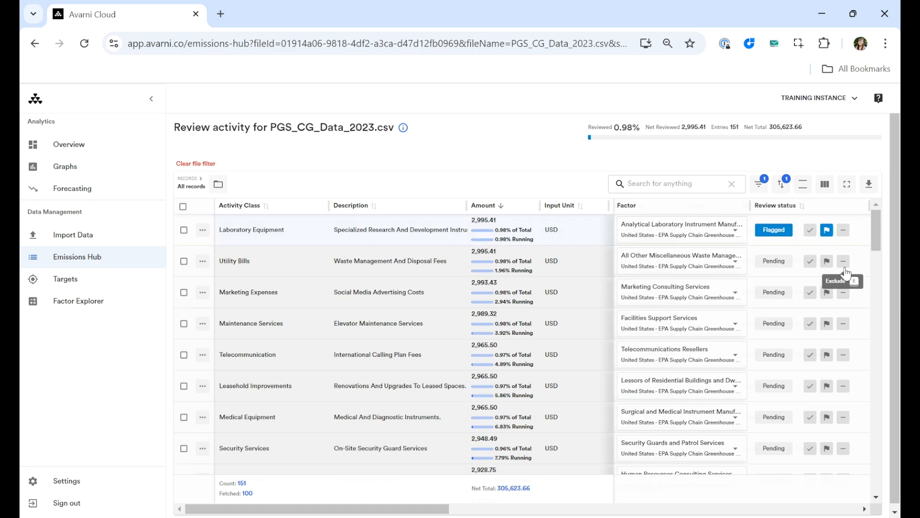
{"action": "left_click", "coordinate": [844, 262]}
{"action": "left_click", "coordinate": [810, 292]}
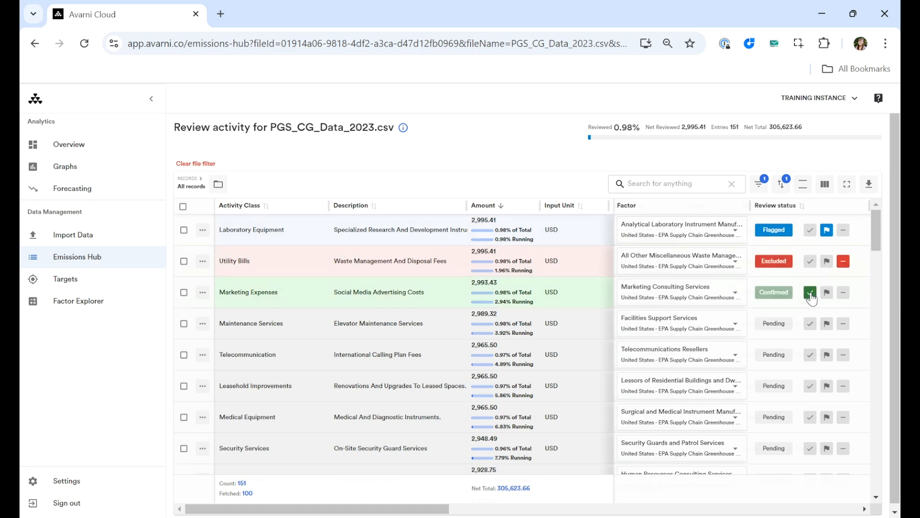
- Filter the emission entries by status so that only Flagged records are listed
{"action": "left_click", "coordinate": [759, 185]}
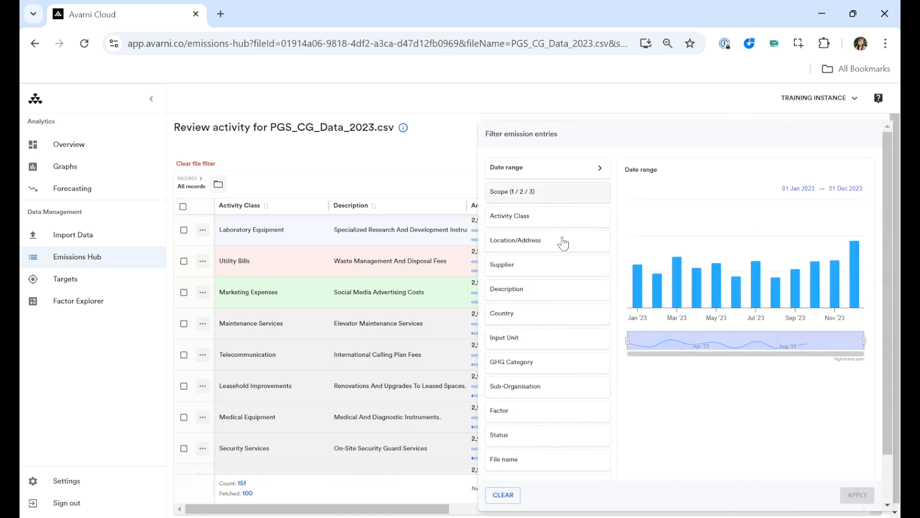
{"action": "left_click", "coordinate": [507, 441]}
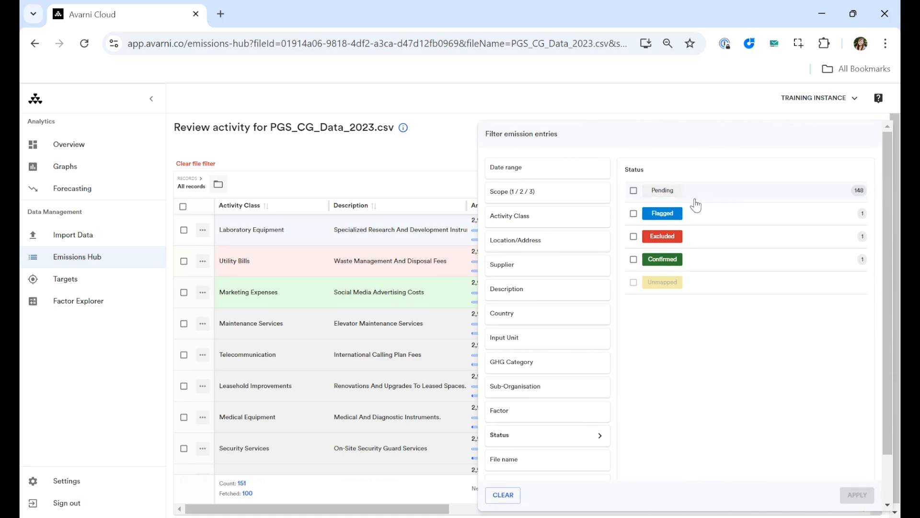
{"action": "left_click", "coordinate": [699, 219]}
{"action": "left_click", "coordinate": [856, 496]}
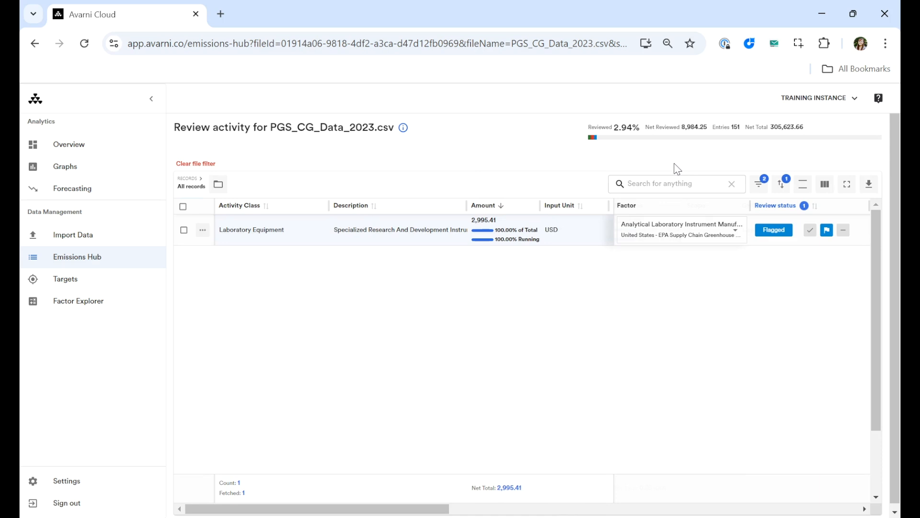
- Check which emission statuses are included in the Overview and Forecasting analytics
{"action": "left_click", "coordinate": [93, 152]}
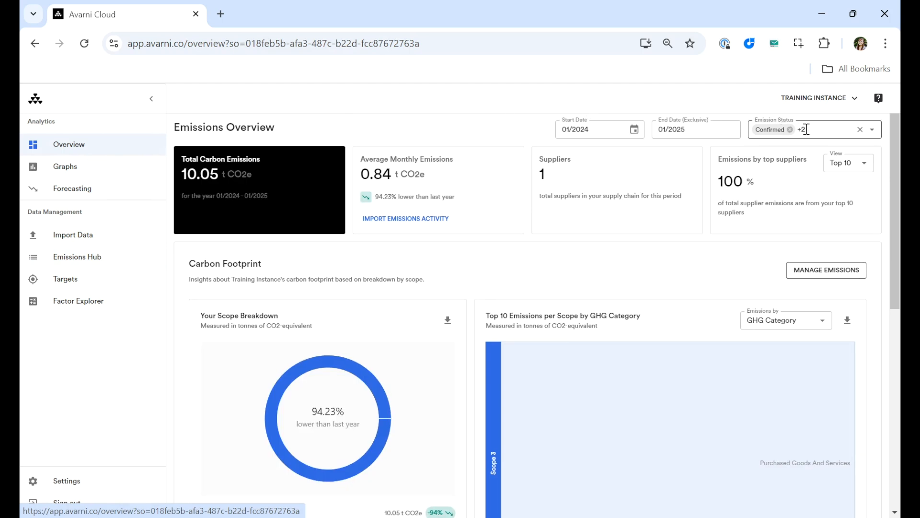
{"action": "left_click", "coordinate": [813, 131]}
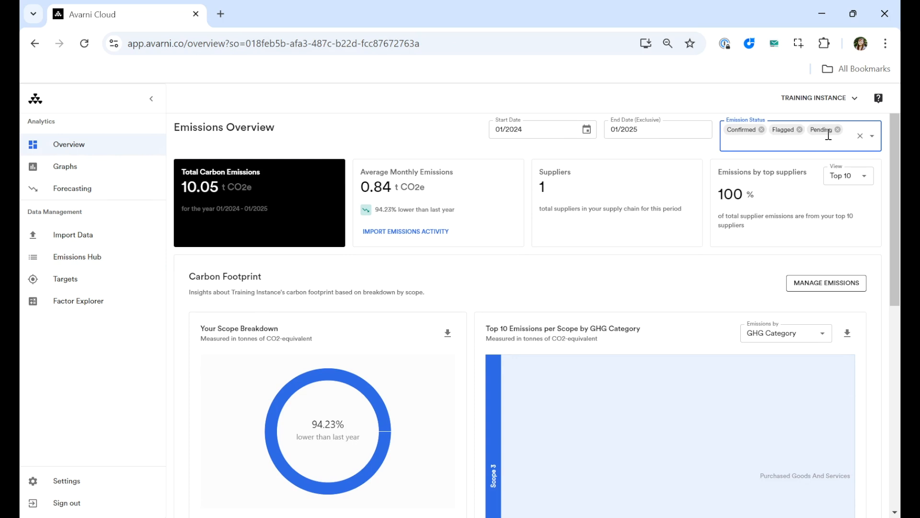
{"action": "left_click", "coordinate": [107, 192]}
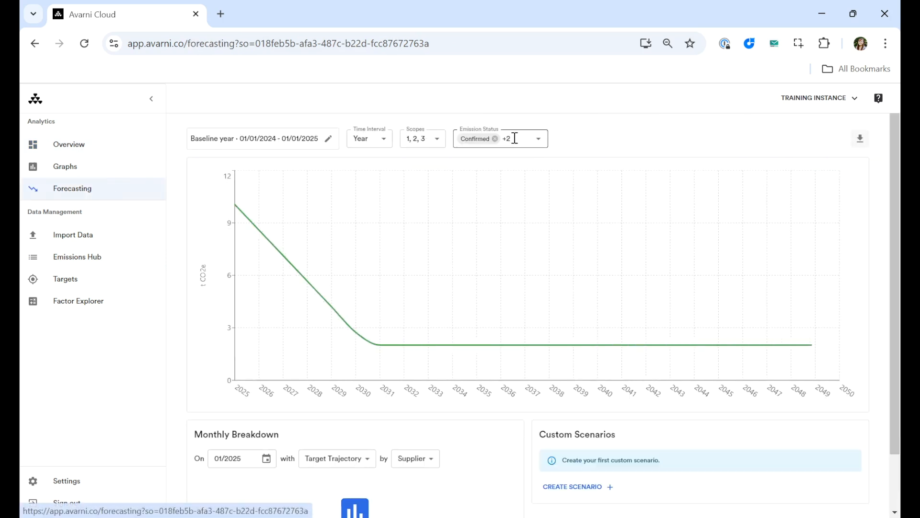
{"action": "left_click", "coordinate": [511, 136]}
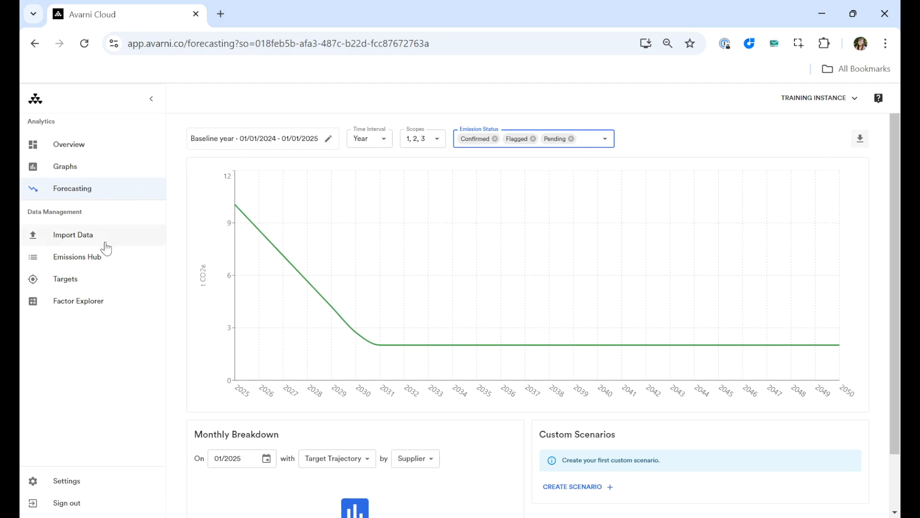
- Reopen the imported file PGS_CG_Data_2023.csv for review and activate its record search
{"action": "left_click", "coordinate": [86, 238]}
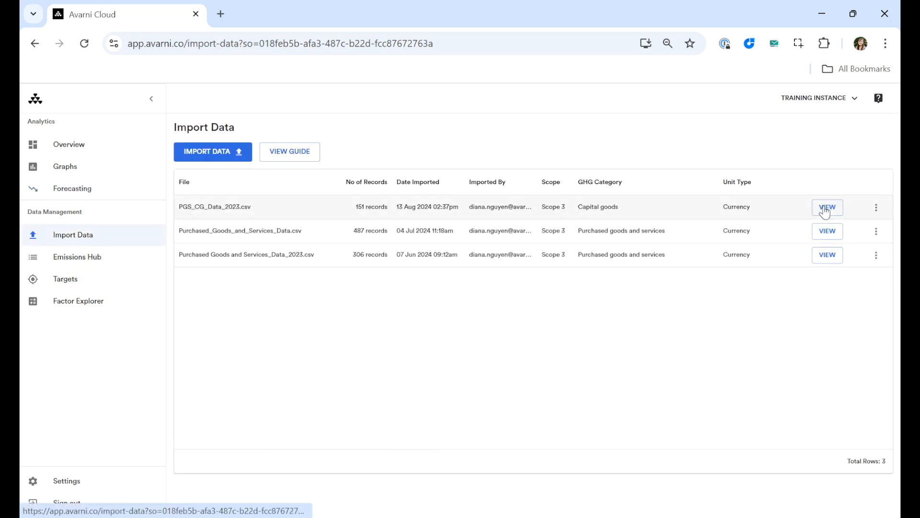
{"action": "left_click", "coordinate": [823, 211]}
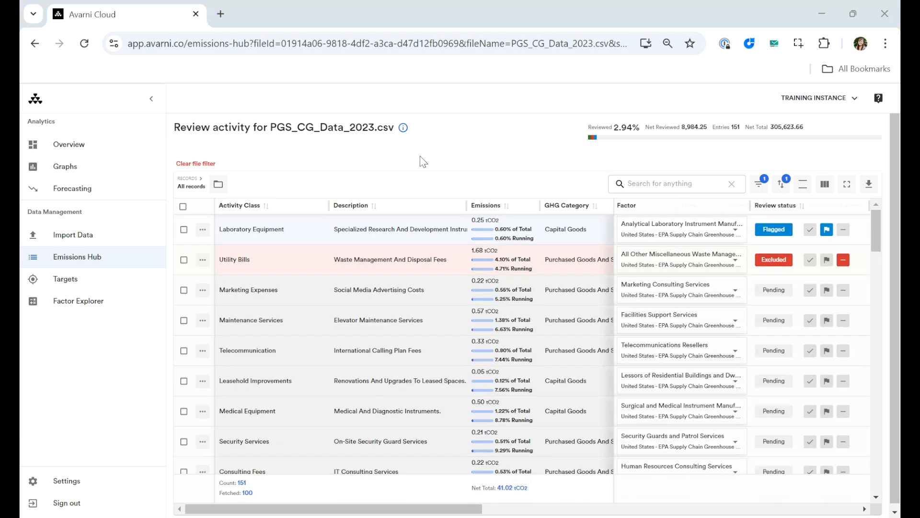
{"action": "left_click", "coordinate": [649, 182]}
- Inspect the emission entry filters, including Status, Sub-Organisation and Factor, and leave without applying any
{"action": "left_click", "coordinate": [761, 186]}
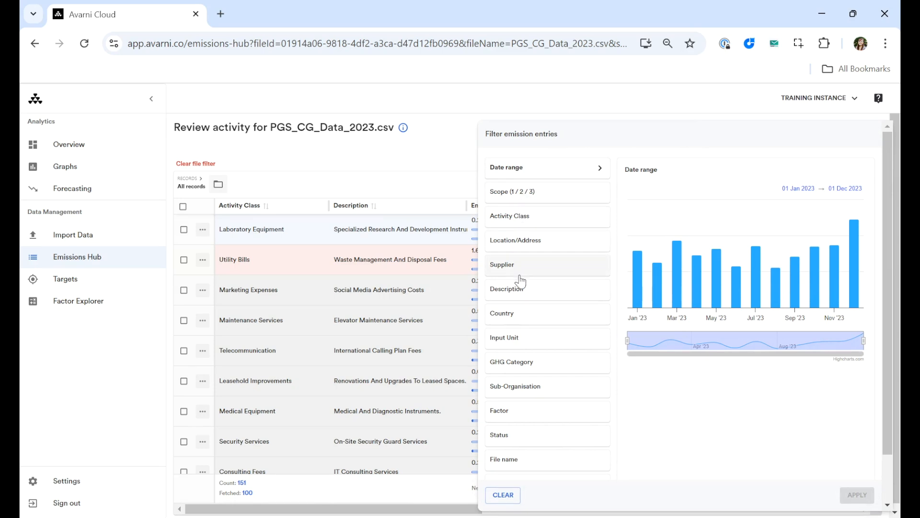
{"action": "scroll", "coordinate": [520, 278], "scroll_direction": "down", "scroll_amount": 1}
{"action": "left_click", "coordinate": [527, 387]}
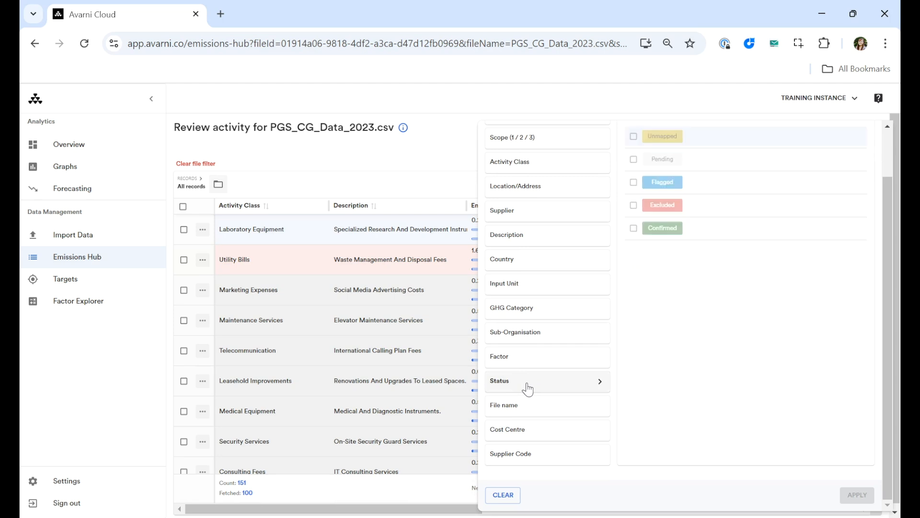
{"action": "left_click", "coordinate": [545, 338]}
{"action": "left_click", "coordinate": [545, 366]}
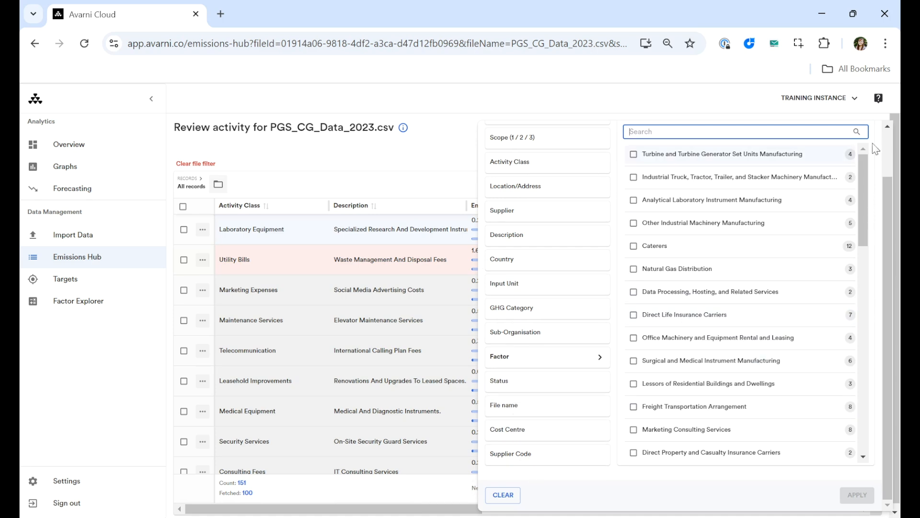
{"action": "left_click", "coordinate": [454, 154]}
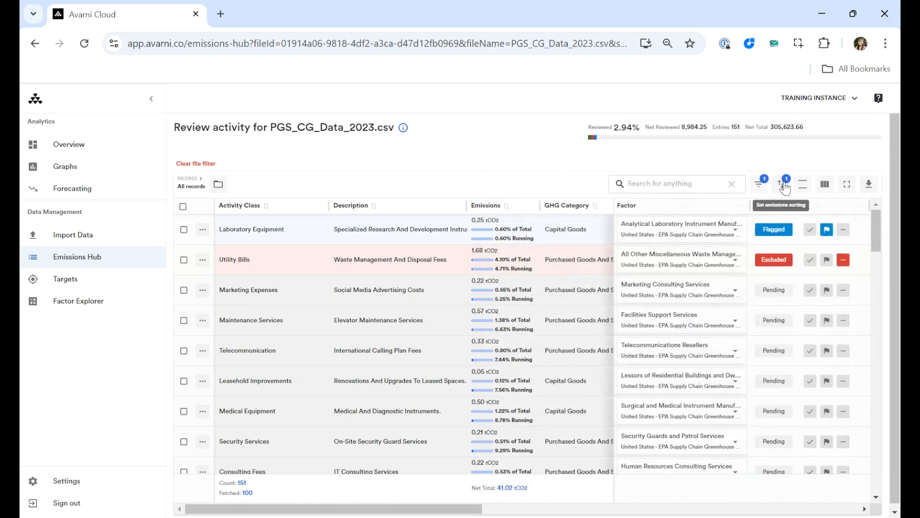
- Preview the table's compact density, column visibility and full-screen display options, returning to the standard layout
{"action": "left_click", "coordinate": [809, 194]}
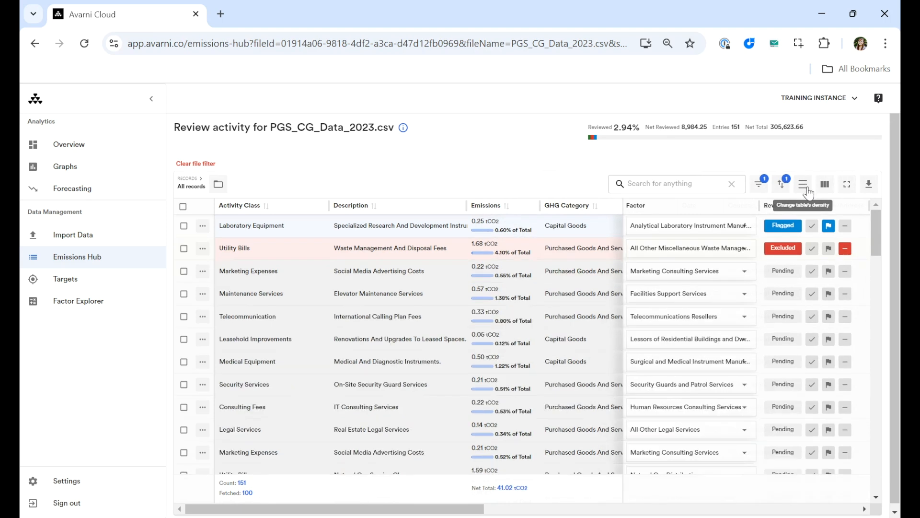
{"action": "left_click", "coordinate": [808, 193]}
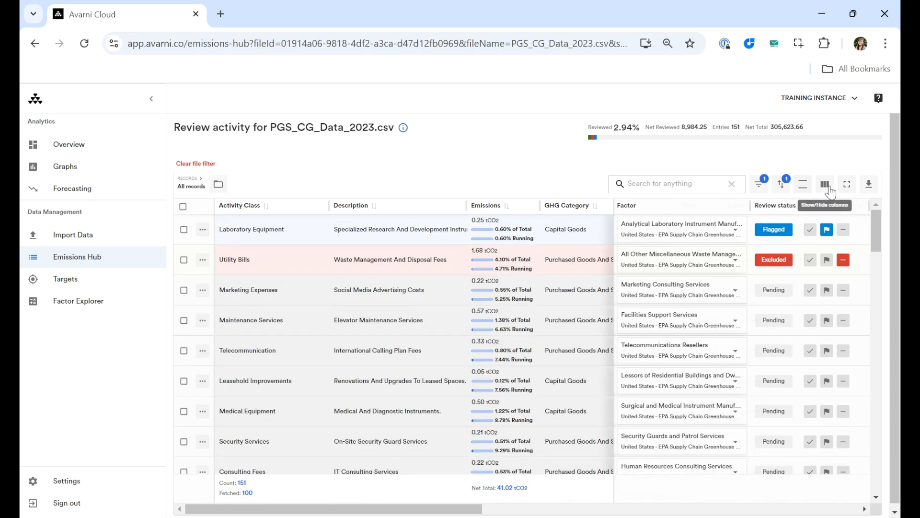
{"action": "left_click", "coordinate": [829, 187]}
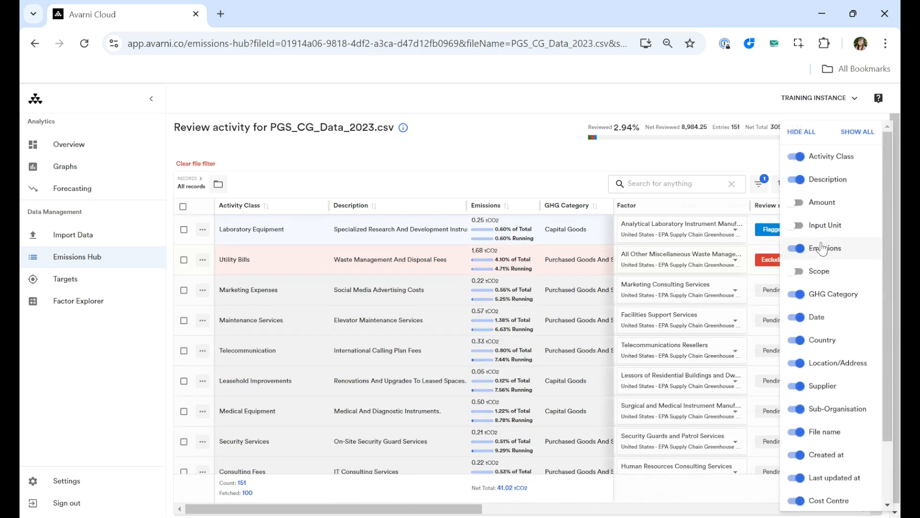
{"action": "left_click", "coordinate": [683, 162]}
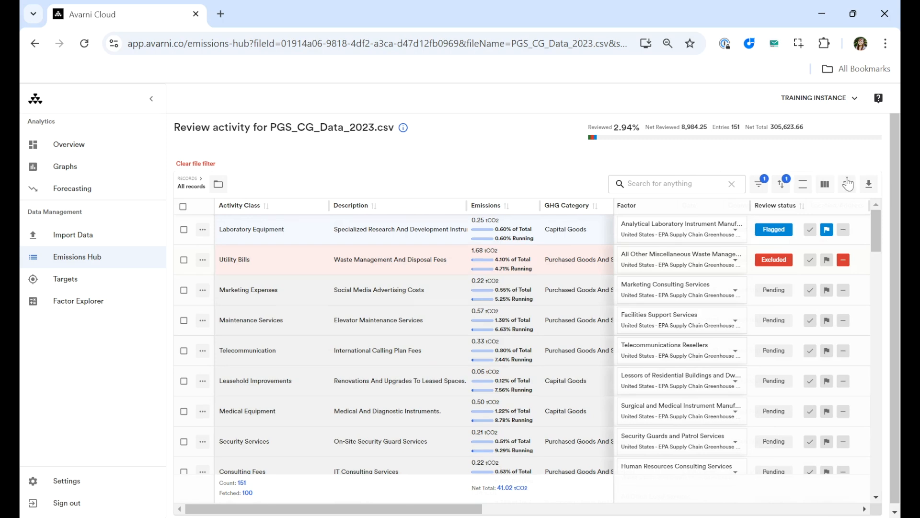
{"action": "left_click", "coordinate": [847, 185]}
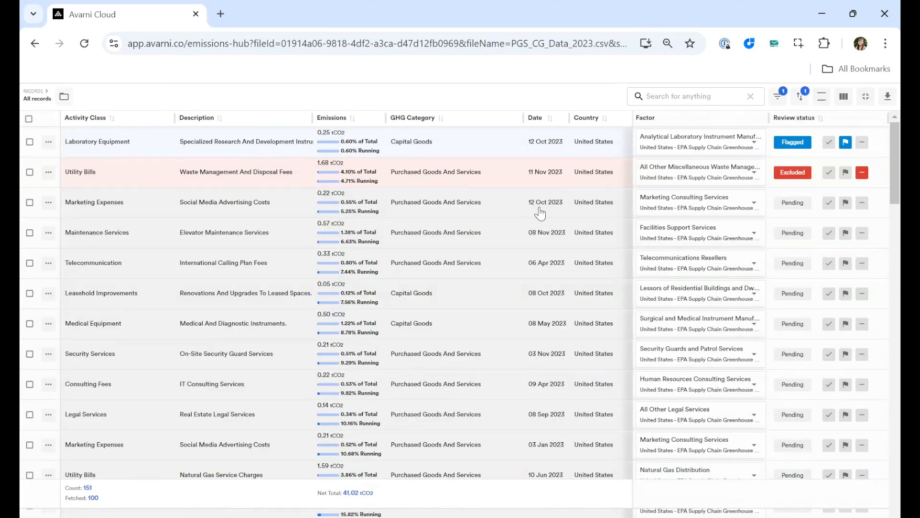
{"action": "left_click", "coordinate": [867, 98]}
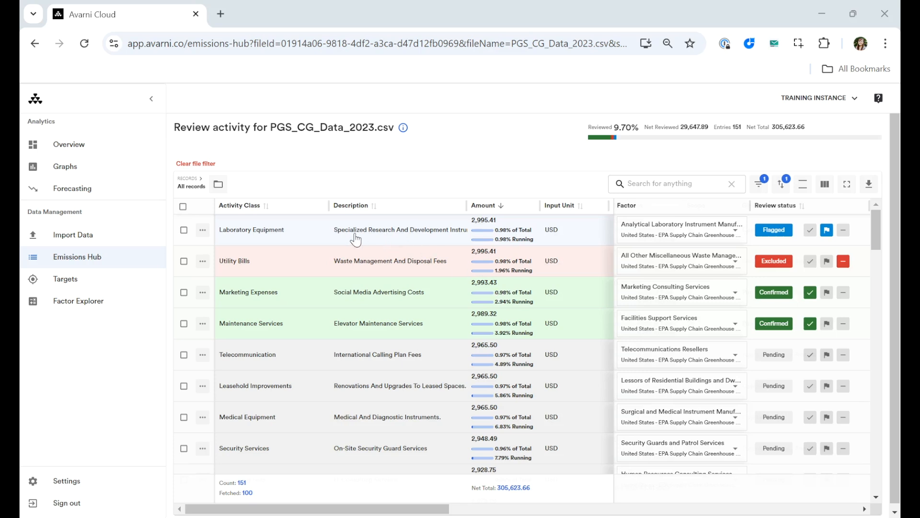
- Examine the activity record columns from description and amount through emissions, scope, country, supplier and sub-organisation, returning to the first column
{"action": "scroll", "coordinate": [354, 240], "scroll_direction": "right", "scroll_amount": 2}
{"action": "scroll", "coordinate": [278, 259], "scroll_direction": "left", "scroll_amount": 2}
{"action": "scroll", "coordinate": [377, 261], "scroll_direction": "right", "scroll_amount": 1}
{"action": "scroll", "coordinate": [377, 260], "scroll_direction": "right", "scroll_amount": 10}
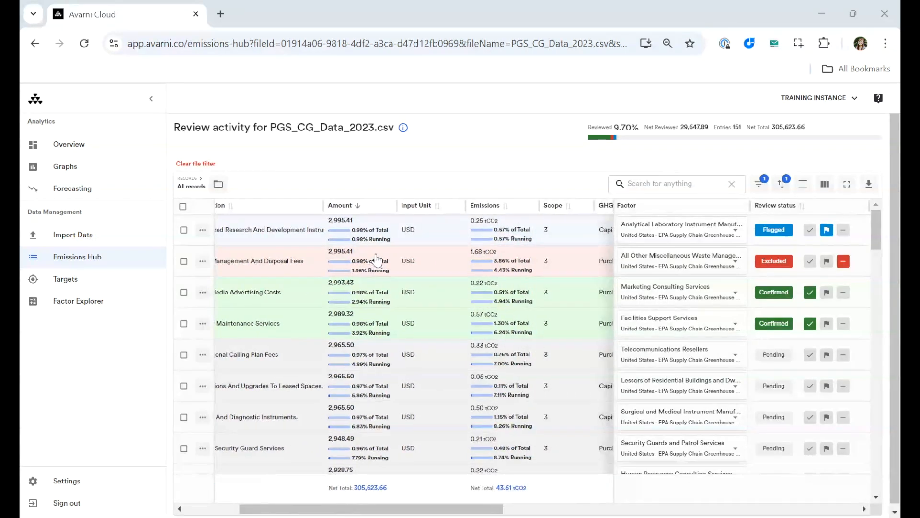
{"action": "scroll", "coordinate": [377, 260], "scroll_direction": "right", "scroll_amount": 5}
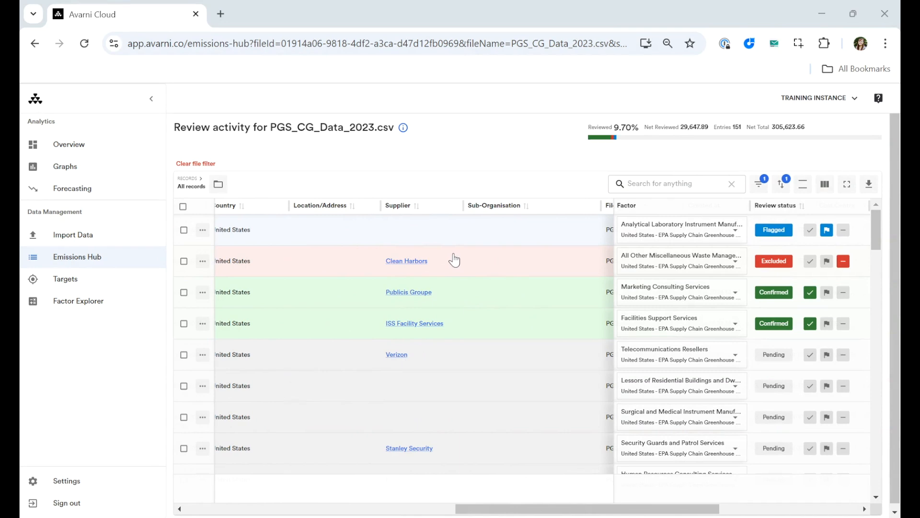
{"action": "scroll", "coordinate": [455, 260], "scroll_direction": "left", "scroll_amount": 15}
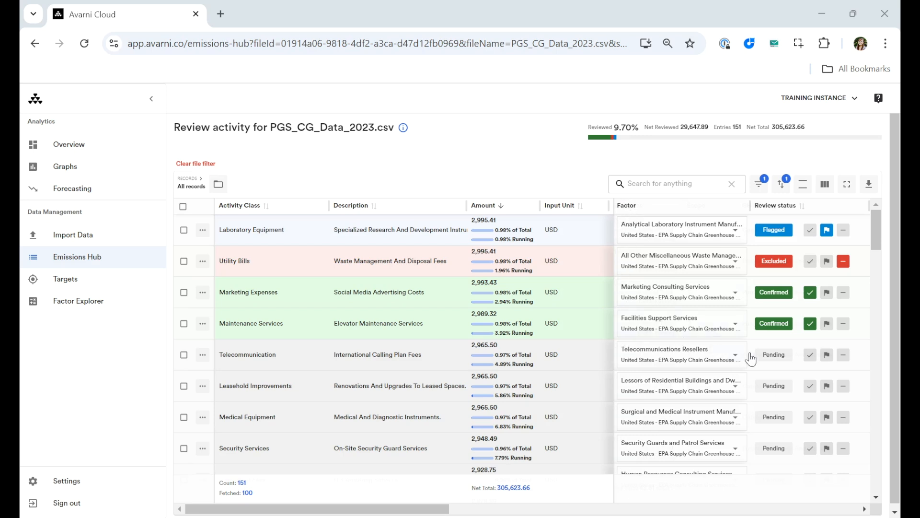
- Search the emission factors for "teleco" on the Telecommunication record and browse the alternatives with their details
{"action": "left_click", "coordinate": [736, 356]}
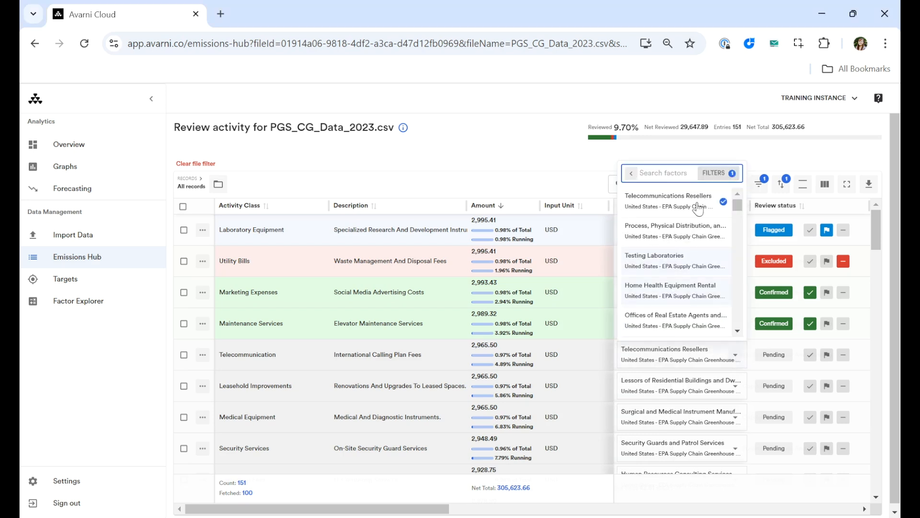
{"action": "type", "text": "teleco"}
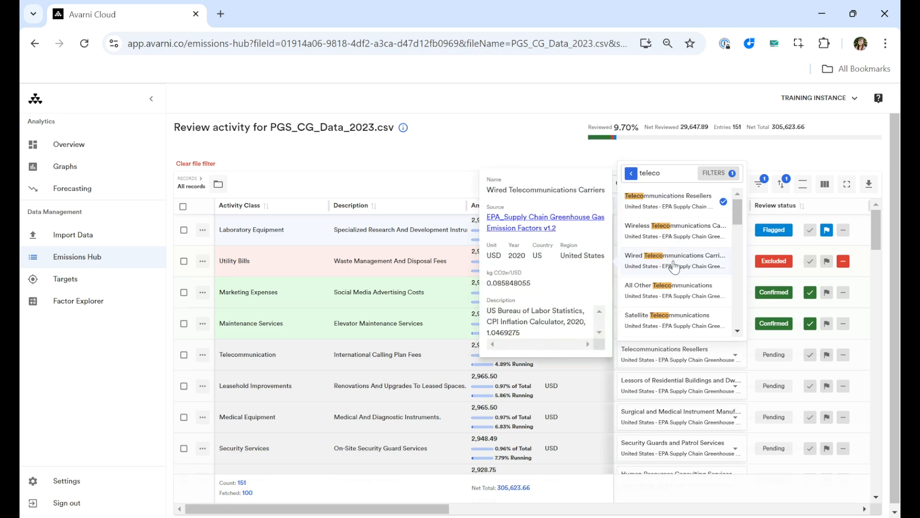
{"action": "scroll", "coordinate": [674, 265], "scroll_direction": "down", "scroll_amount": 3}
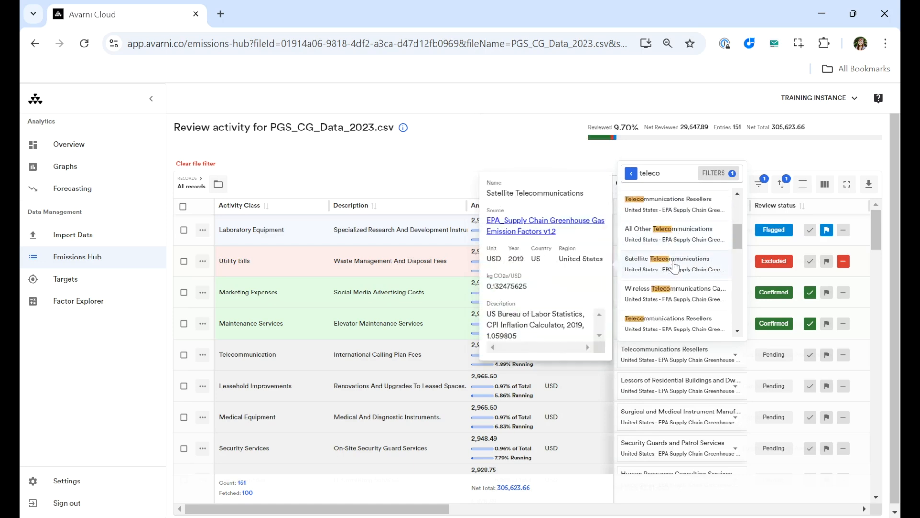
- Inspect the emission factor search filters for regions, years and sources, and cancel without changes
{"action": "left_click", "coordinate": [716, 173]}
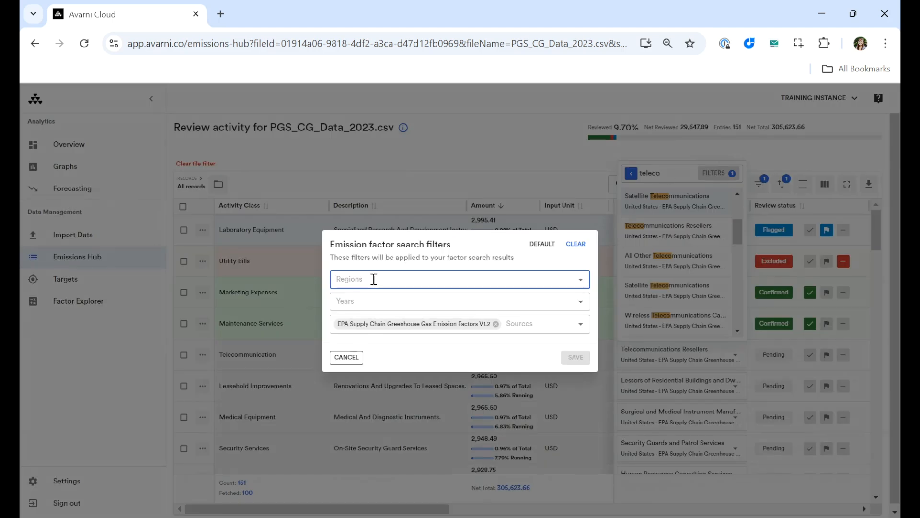
{"action": "left_click", "coordinate": [374, 280]}
{"action": "left_click", "coordinate": [373, 256]}
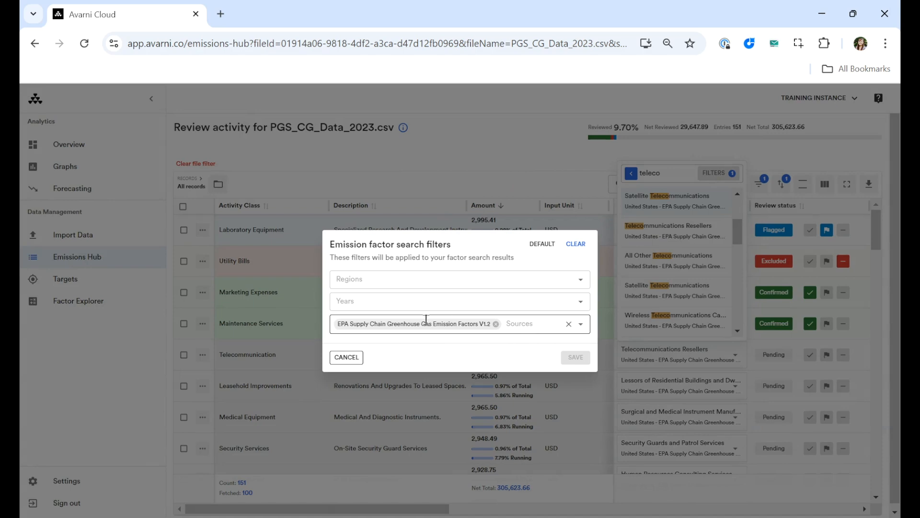
{"action": "left_click", "coordinate": [346, 357]}
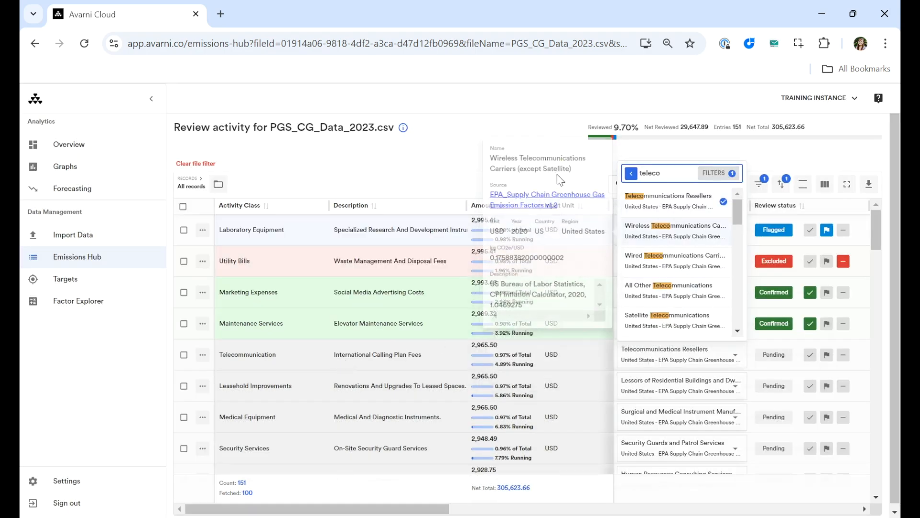
- Keep Telecommunications Resellers as the Telecommunication record's factor and set its review status to Confirmed
{"action": "left_click", "coordinate": [416, 177]}
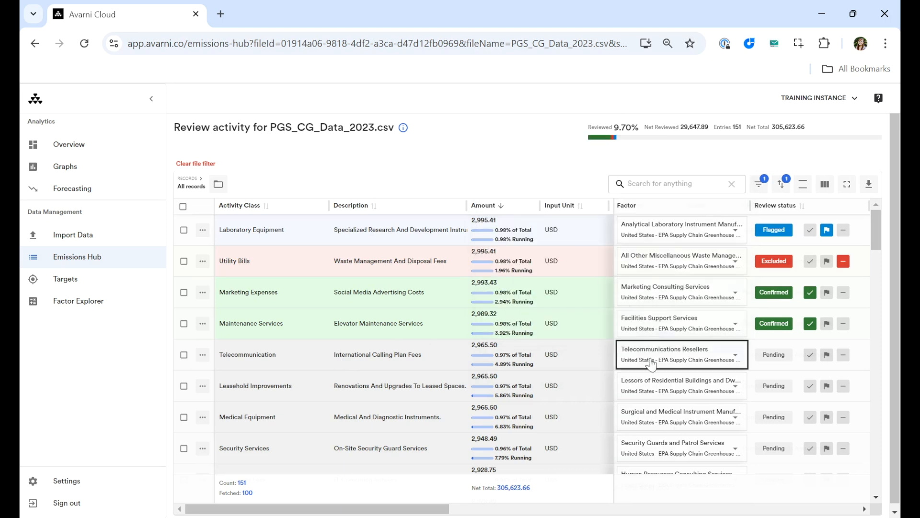
{"action": "left_click", "coordinate": [810, 355]}
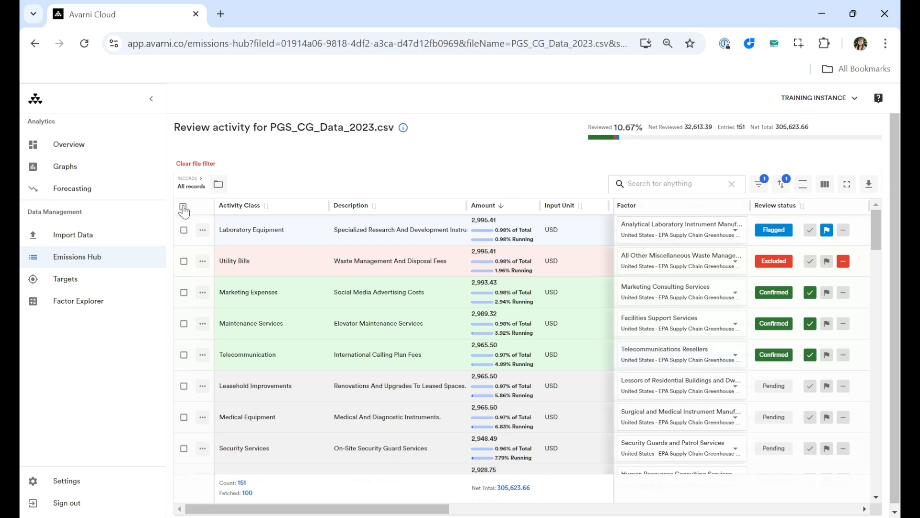
- Select the Laboratory Equipment and first Utility Bills records, and extend the selection to all records in the file
{"action": "left_click", "coordinate": [183, 230]}
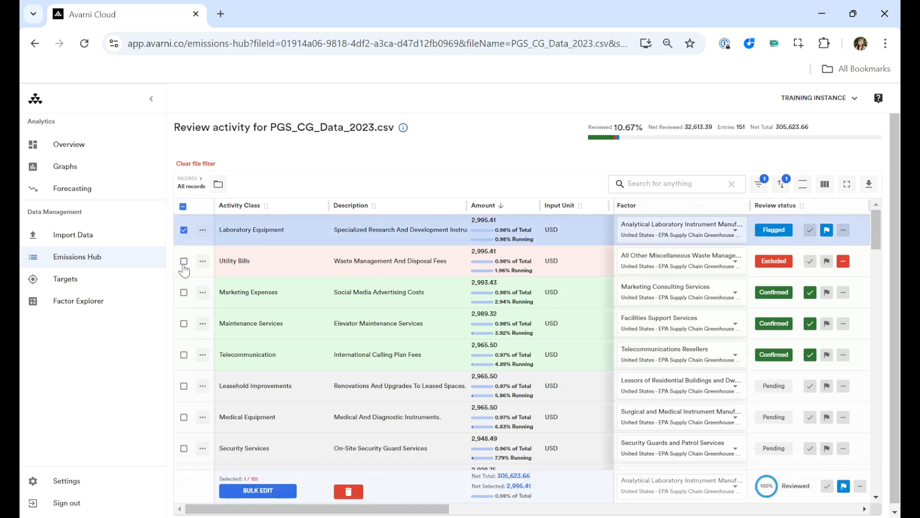
{"action": "left_click", "coordinate": [183, 261]}
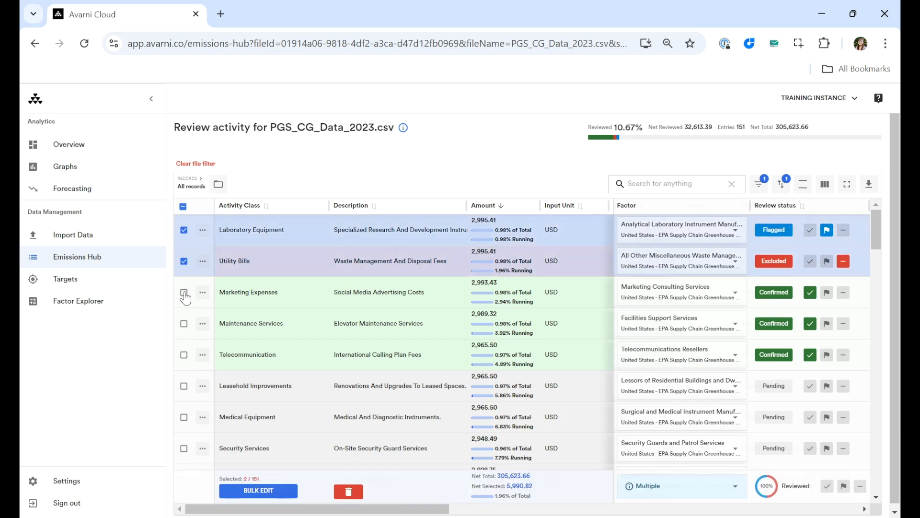
{"action": "left_click", "coordinate": [183, 208]}
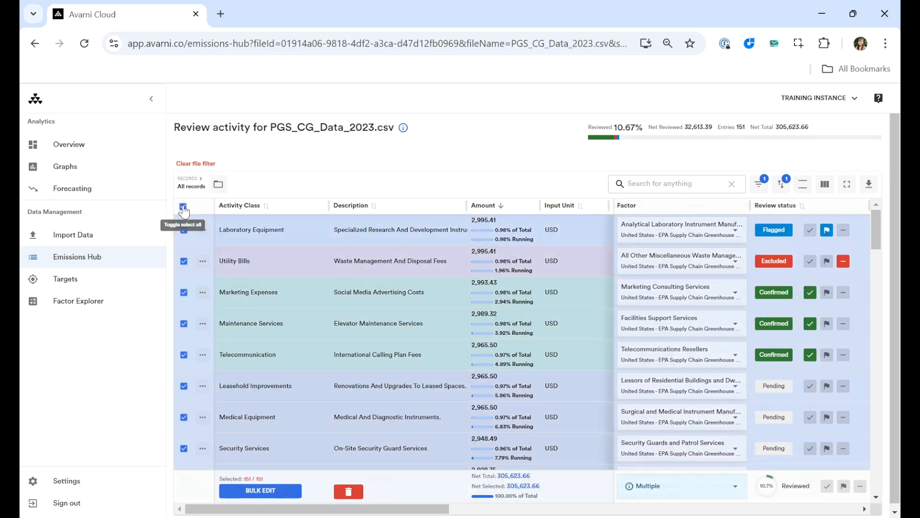
- Set the review status of all selected records to Confirmed and clear the selection
{"action": "left_click", "coordinate": [828, 486]}
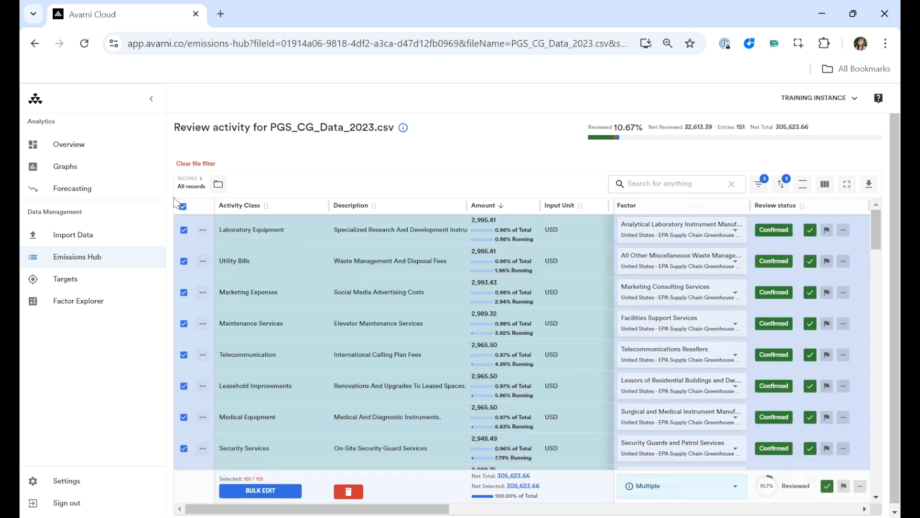
{"action": "left_click", "coordinate": [183, 207]}
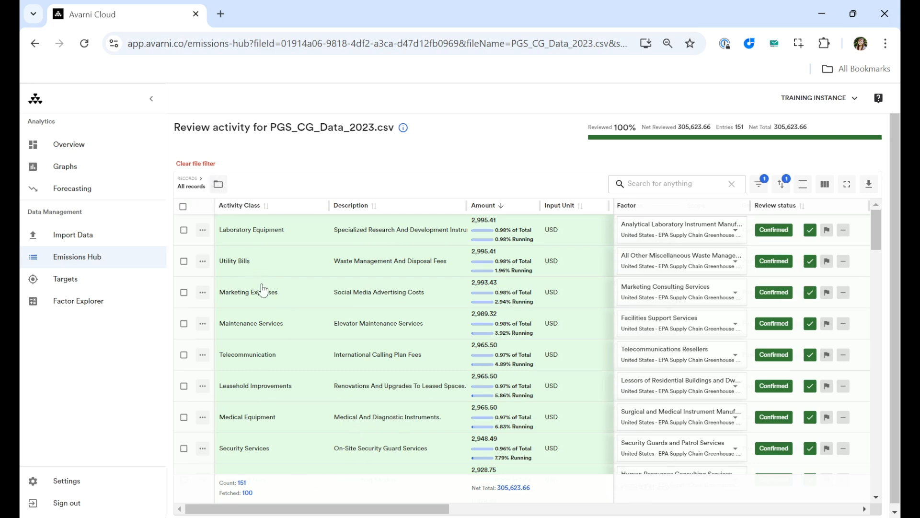
{"action": "scroll", "coordinate": [263, 291], "scroll_direction": "down", "scroll_amount": 4}
{"action": "scroll", "coordinate": [263, 291], "scroll_direction": "up", "scroll_amount": 4}
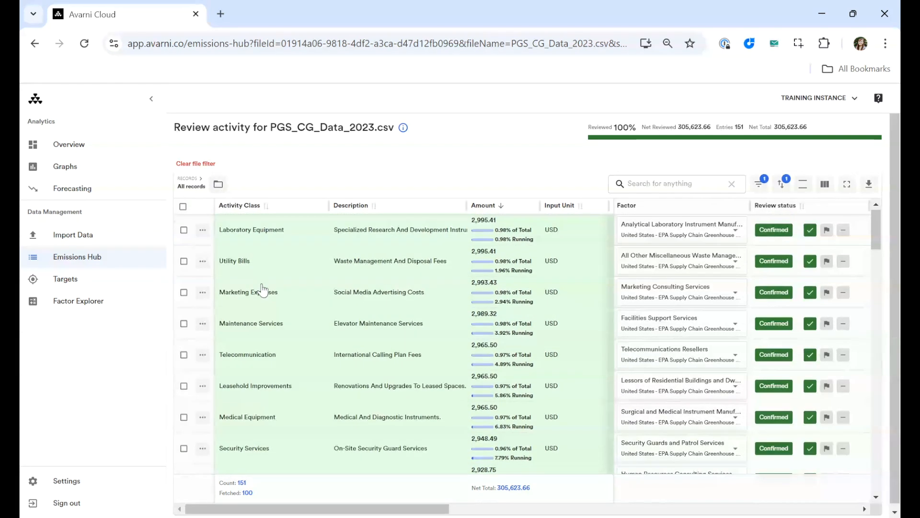
- Group the emission entries by Activity Class and drill into the Insurance group
{"action": "left_click", "coordinate": [219, 185]}
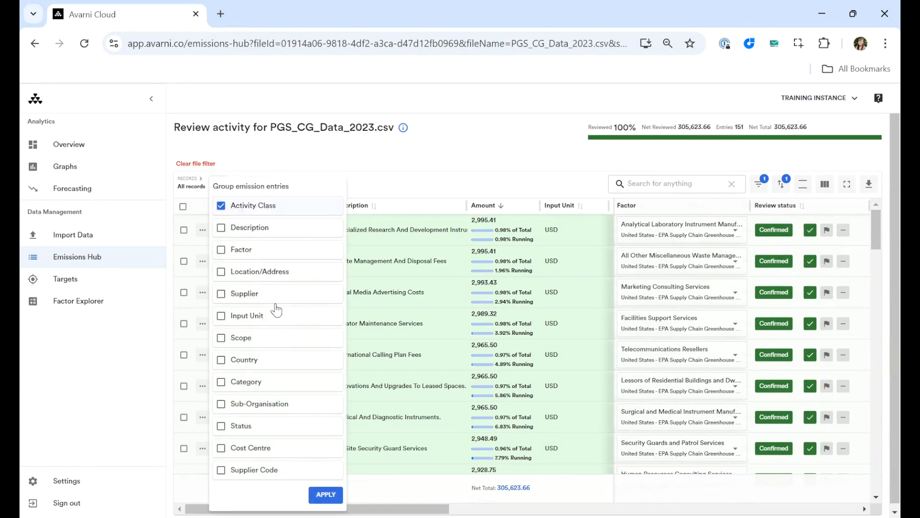
{"action": "left_click", "coordinate": [327, 497]}
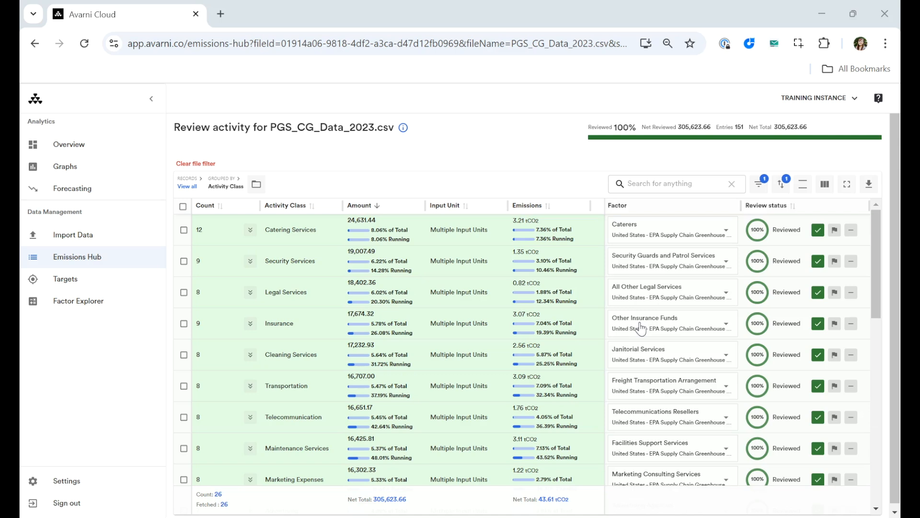
{"action": "left_click", "coordinate": [250, 324]}
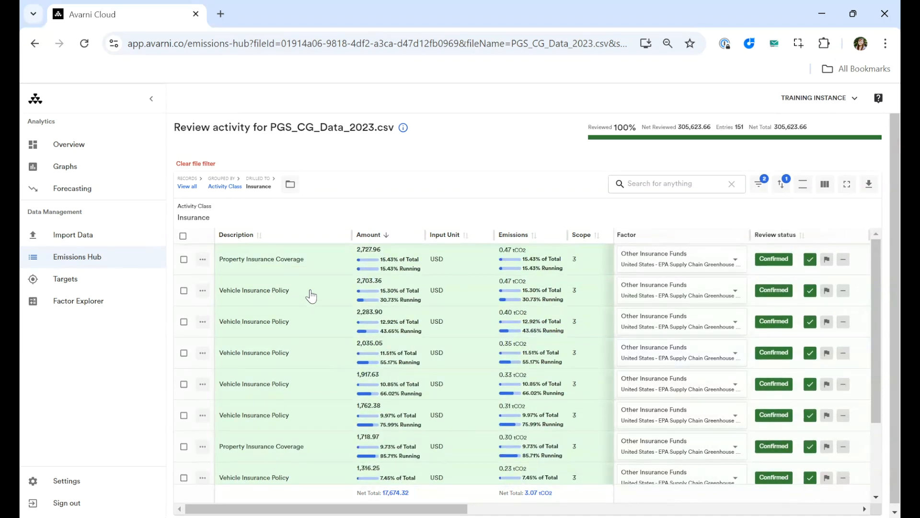
- Select all records in the Insurance group and change their emission factor to Insurance Agencies and Brokerages, searching for "insurance"
{"action": "left_click", "coordinate": [182, 236]}
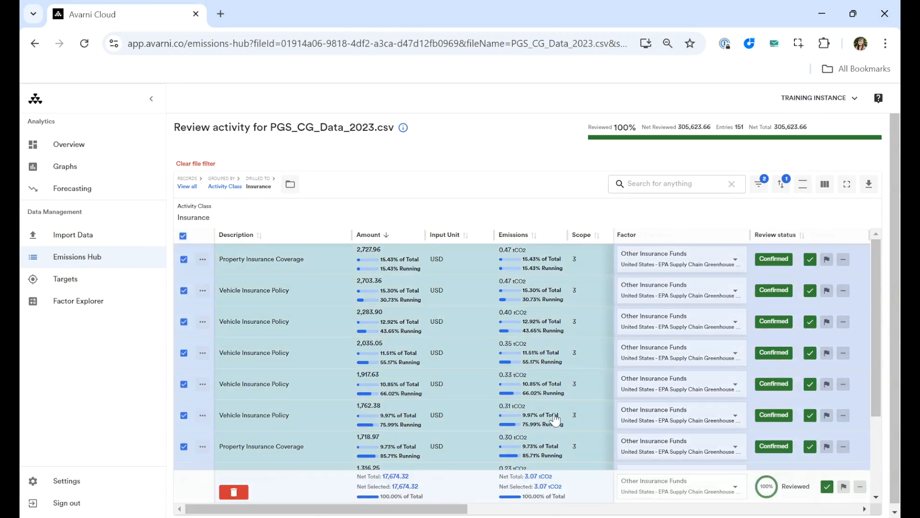
{"action": "left_click", "coordinate": [693, 495]}
{"action": "type", "text": "insurance"}
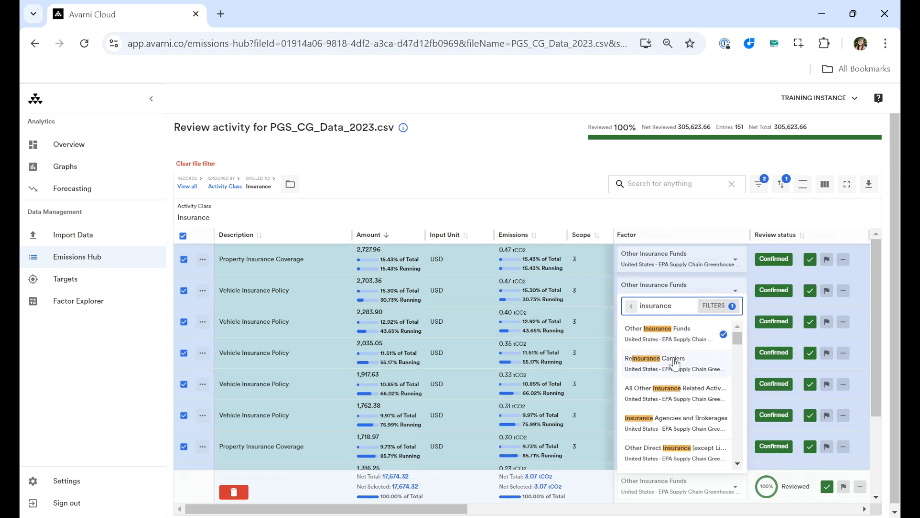
{"action": "left_click", "coordinate": [663, 427]}
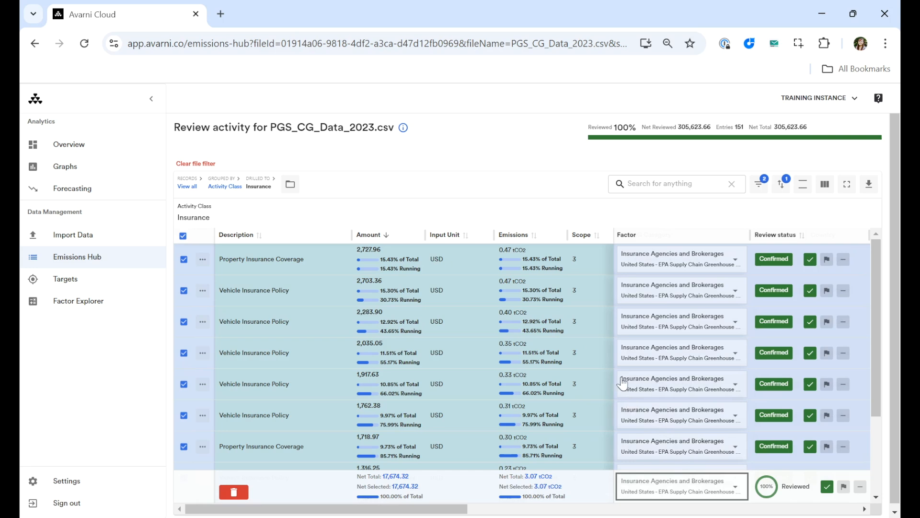
- Return to the Activity Class grouping and change the Telecommunication group's factor to All Other Telecommunications, searching for "telec"
{"action": "left_click", "coordinate": [220, 191]}
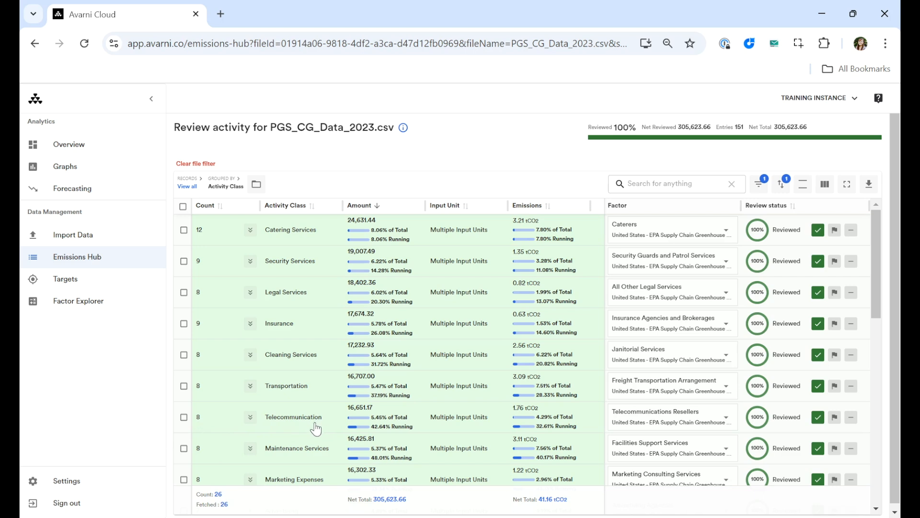
{"action": "left_click", "coordinate": [688, 424]}
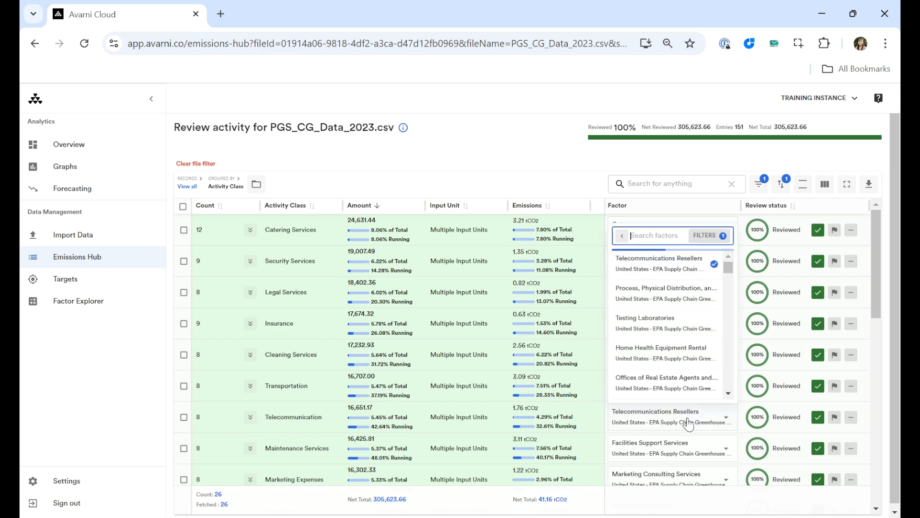
{"action": "type", "text": "telec"}
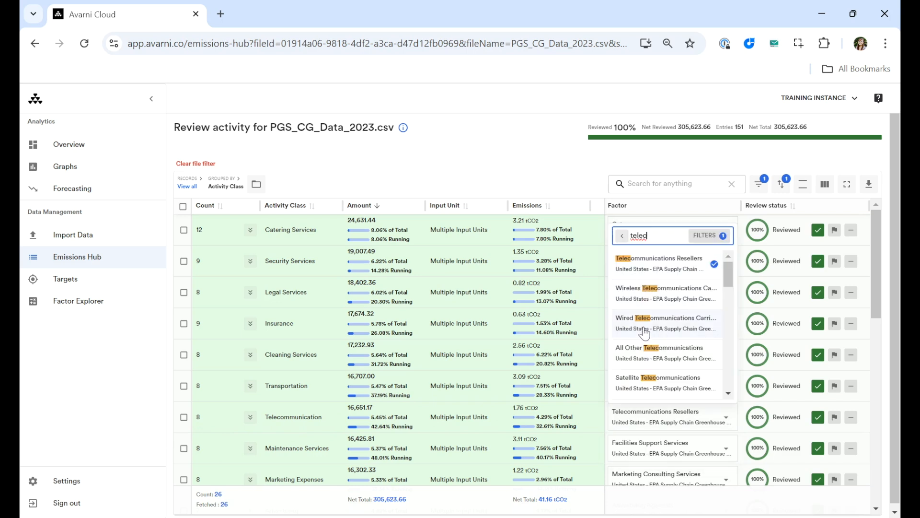
{"action": "left_click", "coordinate": [643, 360]}
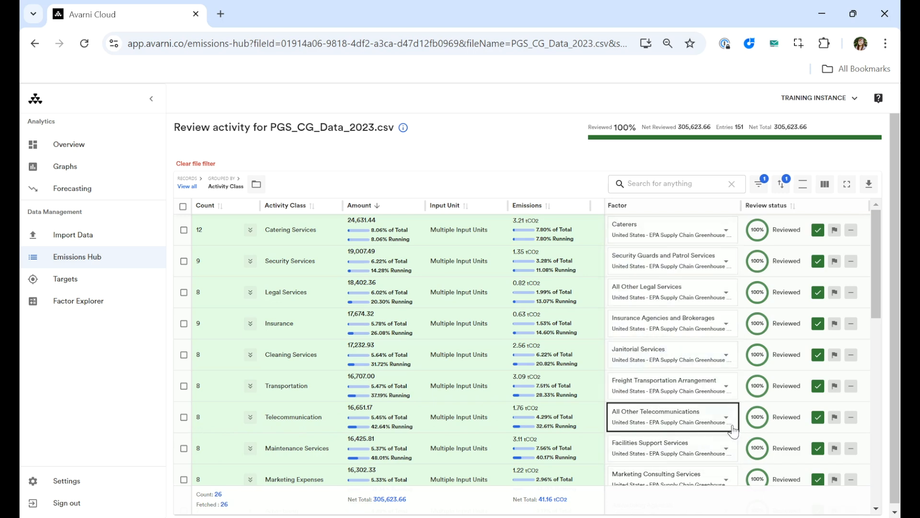